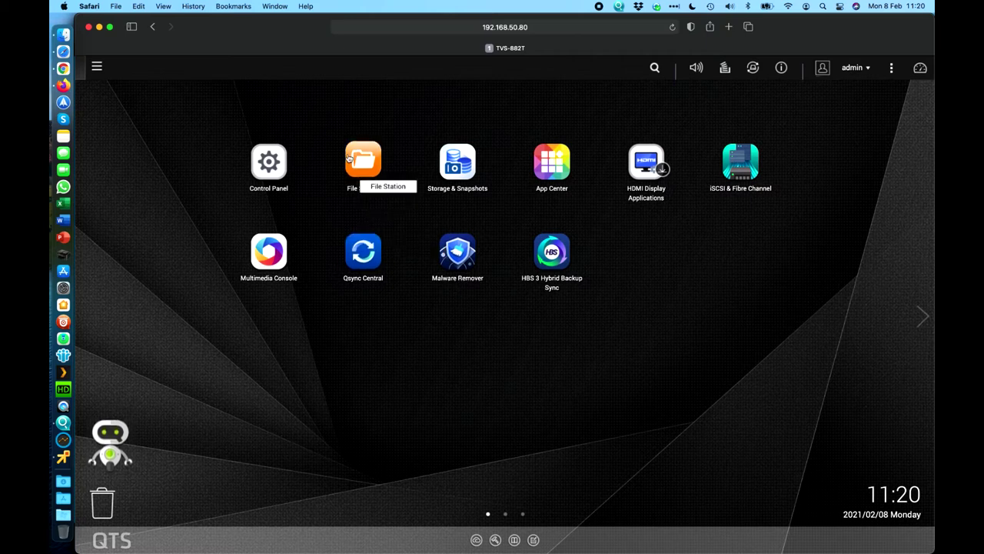
Open Control Panel's Web Server WebDAV tab, showing WebDAV on ports 5000 and 5001.
click(364, 172)
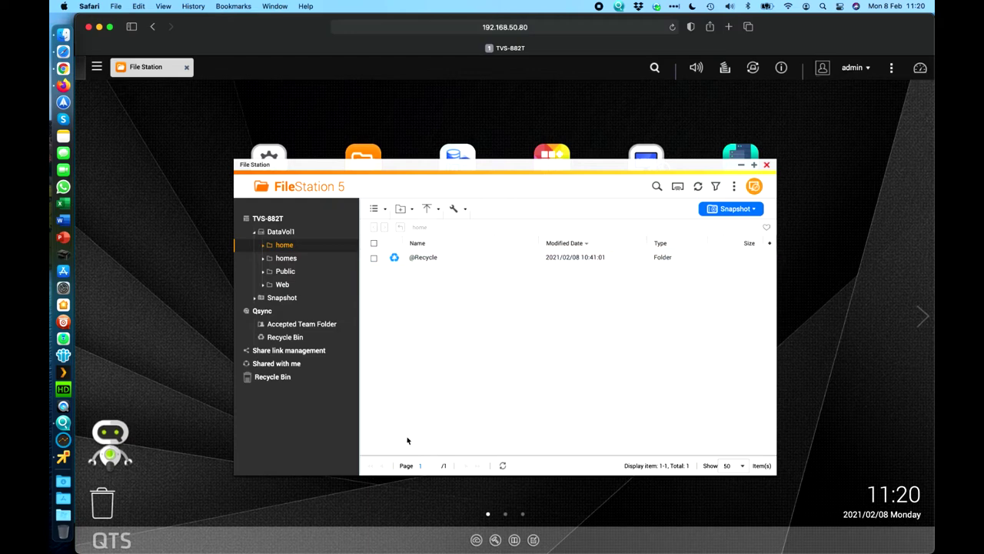
click(768, 166)
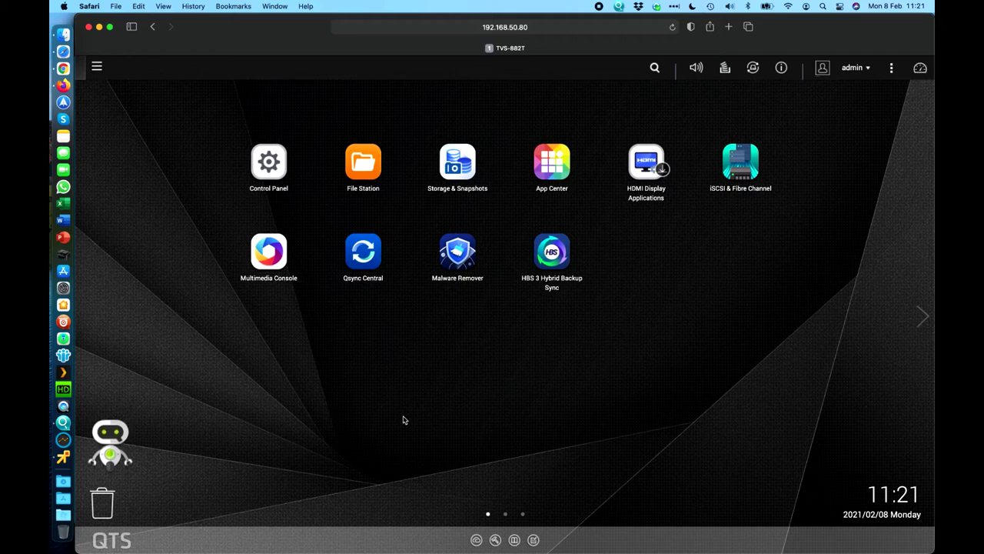
click(278, 171)
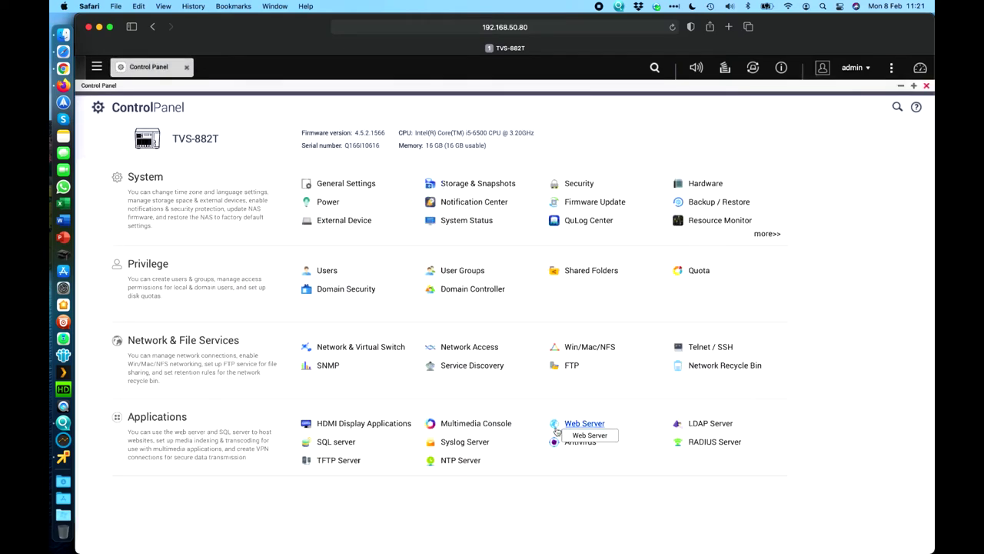
click(588, 425)
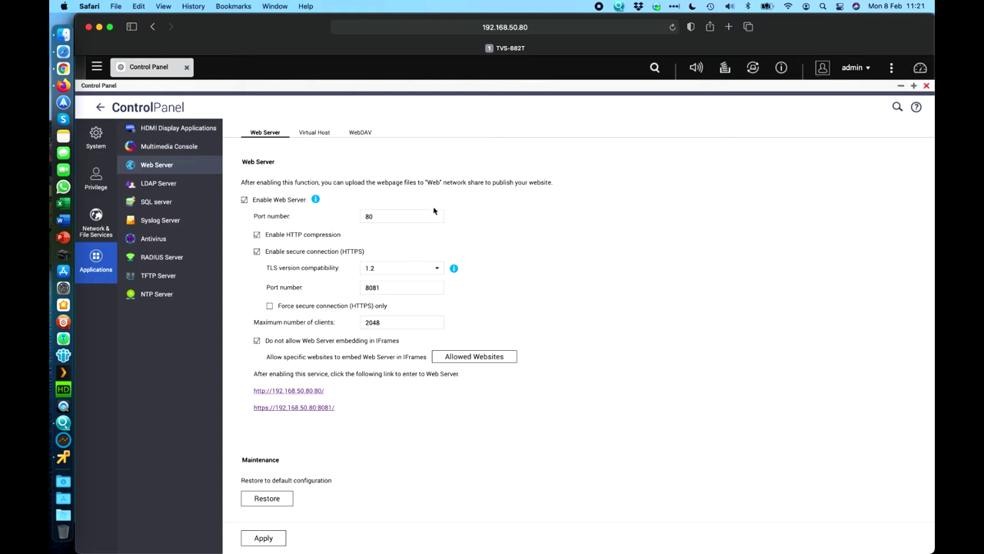
click(361, 134)
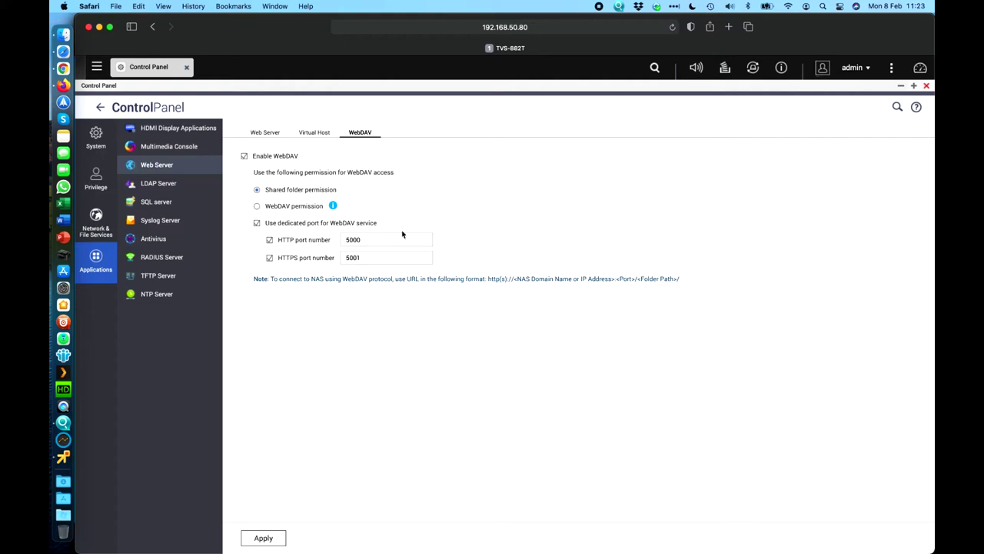
click(97, 68)
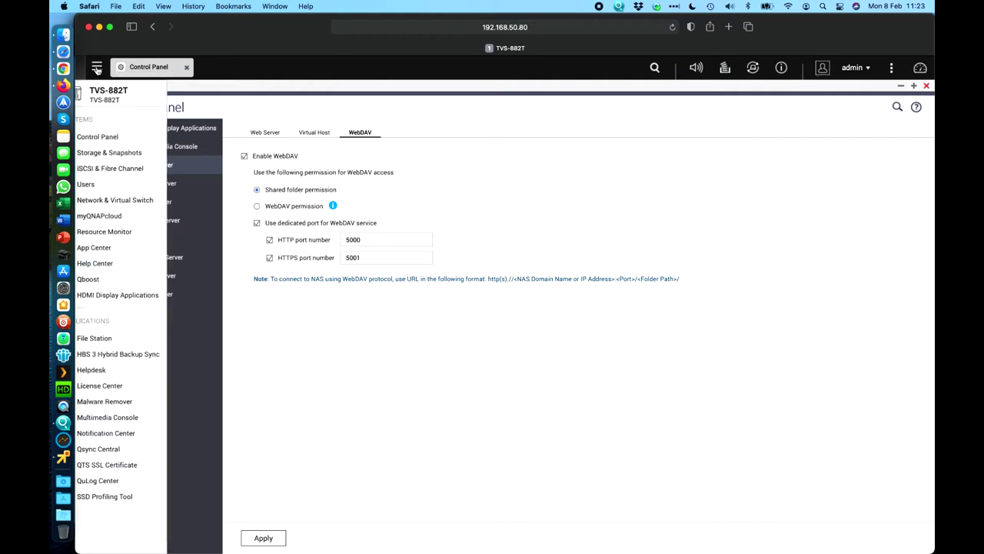
click(148, 216)
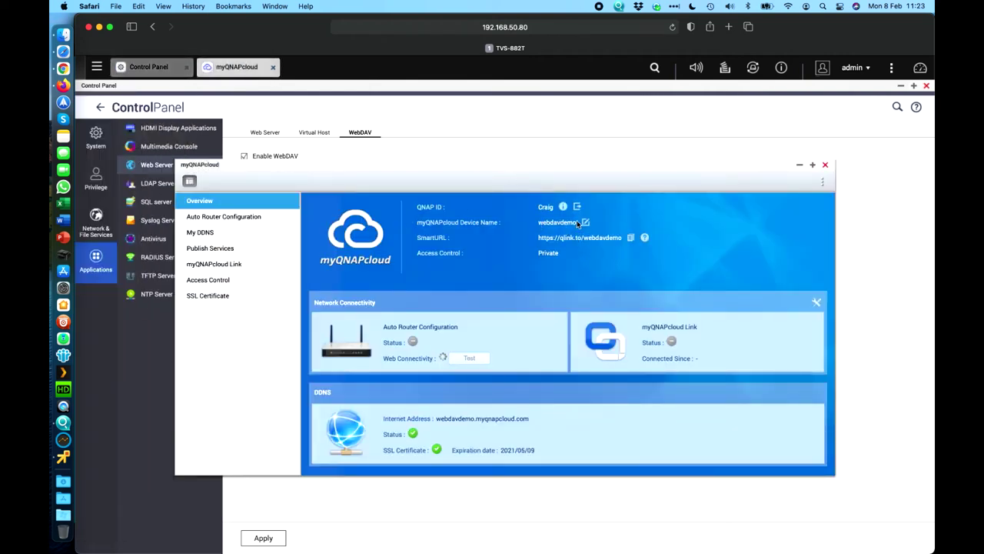
double_click(567, 164)
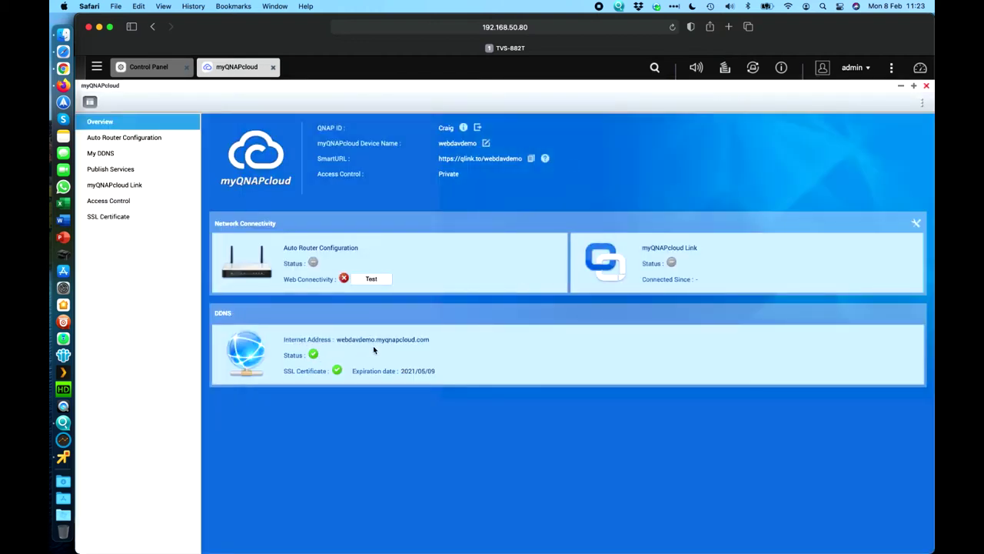
click(115, 218)
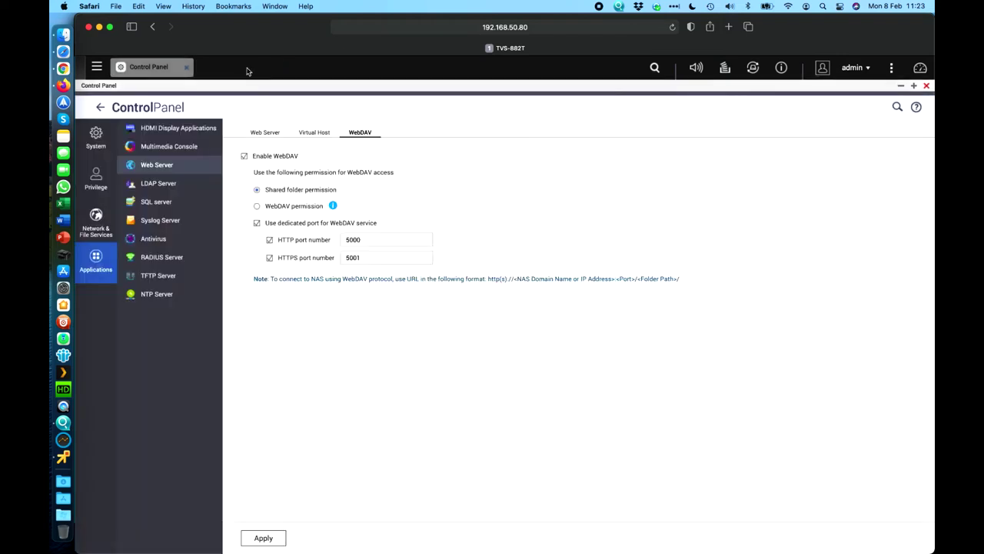
Select Adapter 5's IP address 192.168.50.80 under Network & Virtual Switch > Interfaces.
click(96, 67)
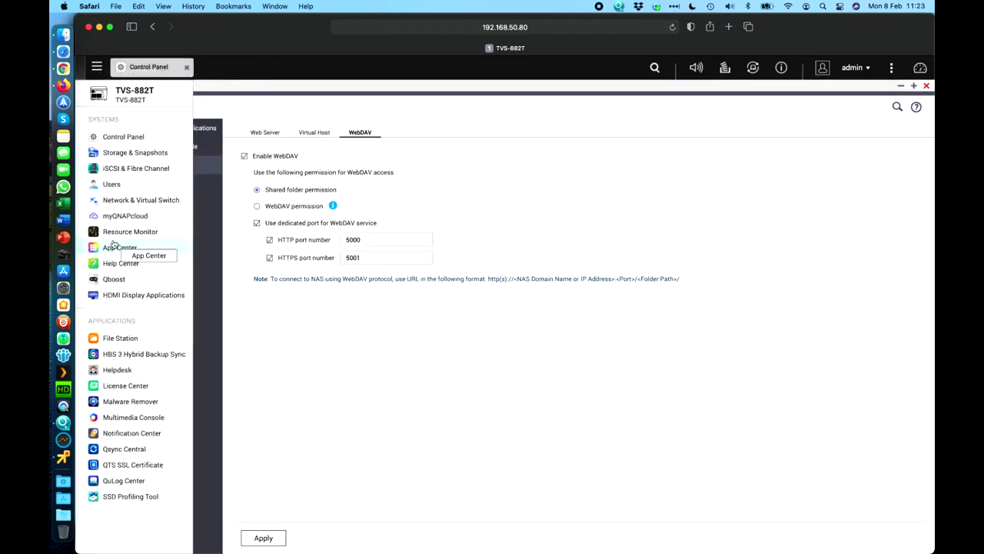
click(140, 200)
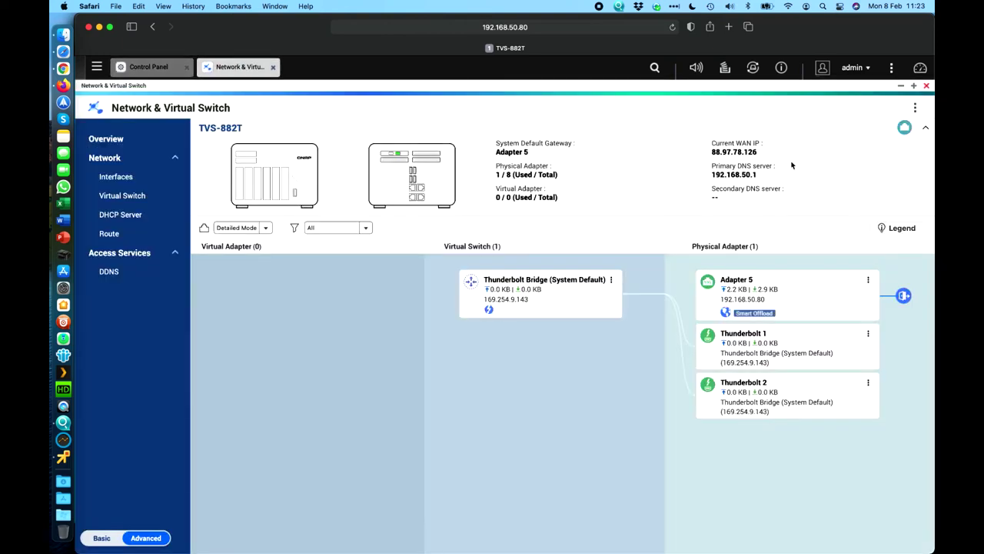
click(136, 176)
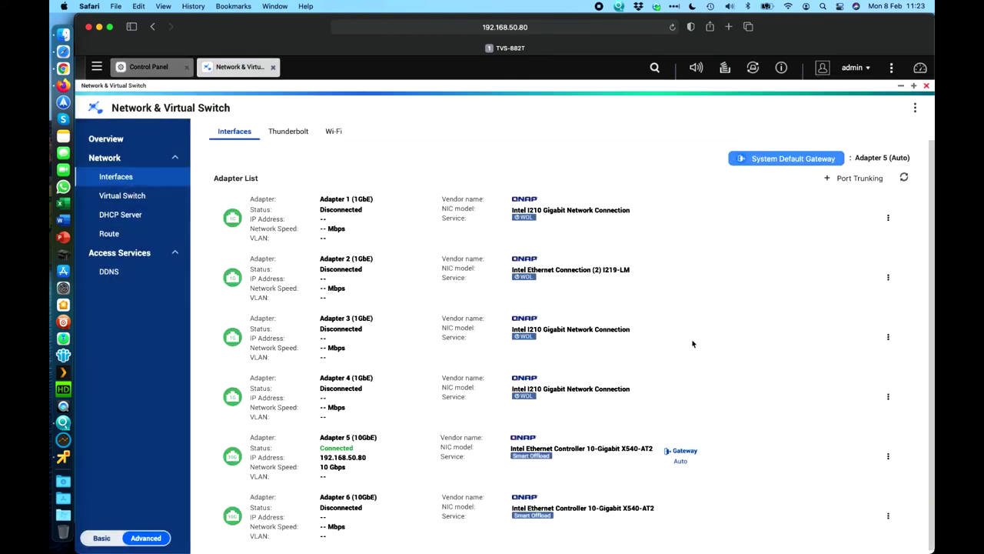
scroll(692, 344, down, 1)
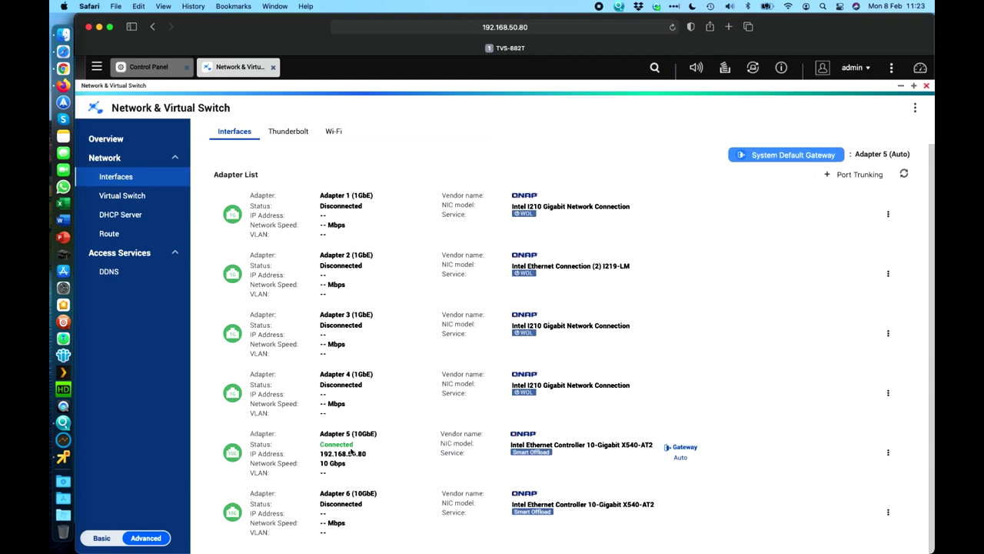
drag(321, 453, 369, 455)
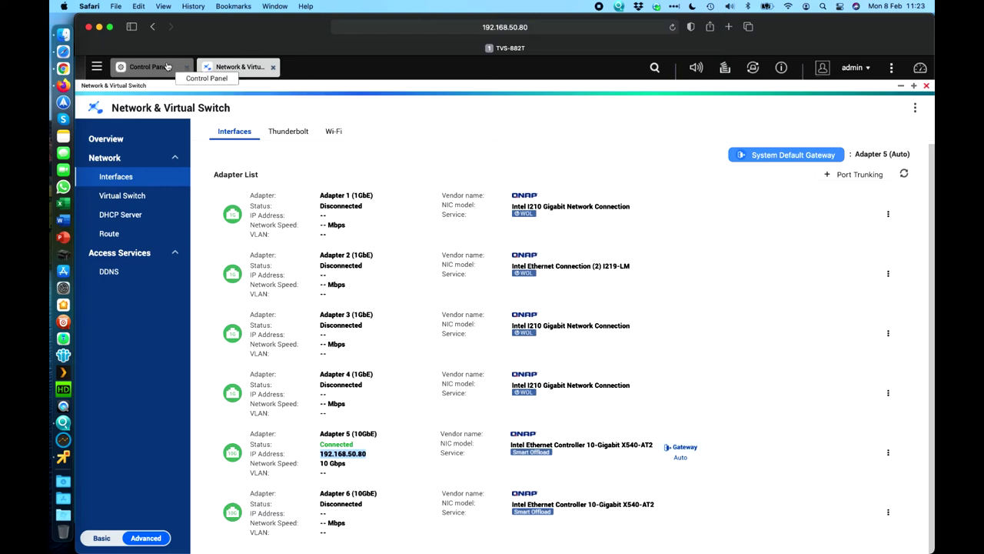
Check the UniFi router's WebDAV rule forwarding ports 5000–5001 to the NAS.
click(168, 67)
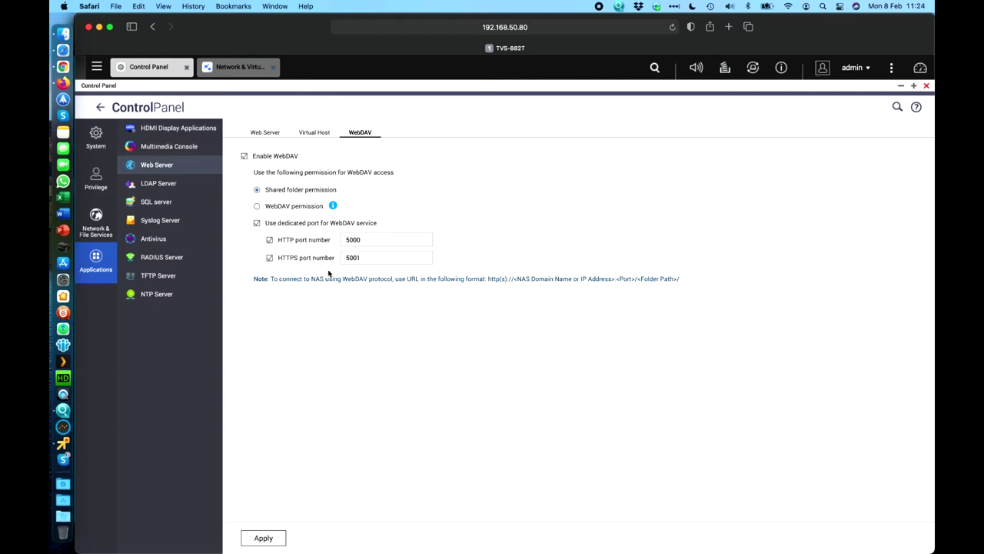
click(238, 67)
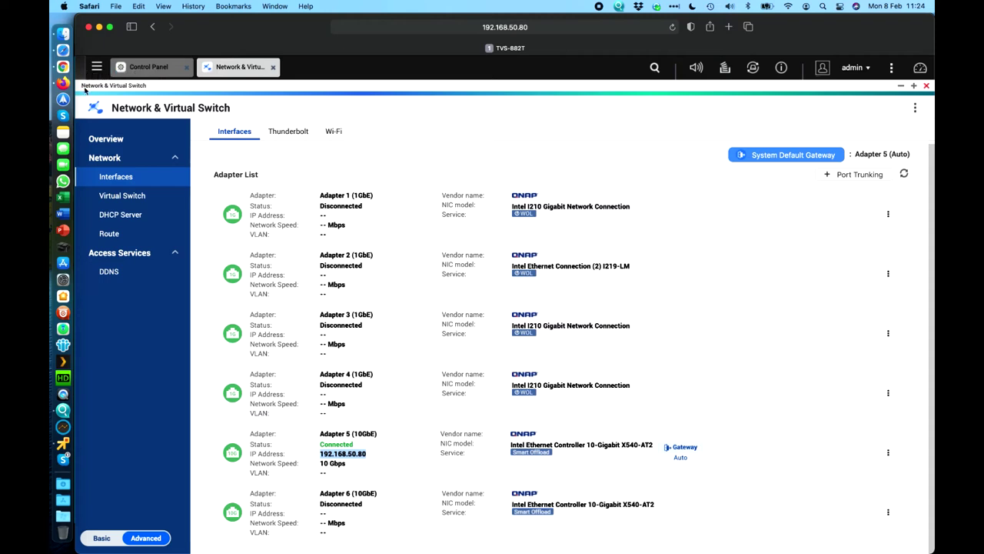
click(63, 67)
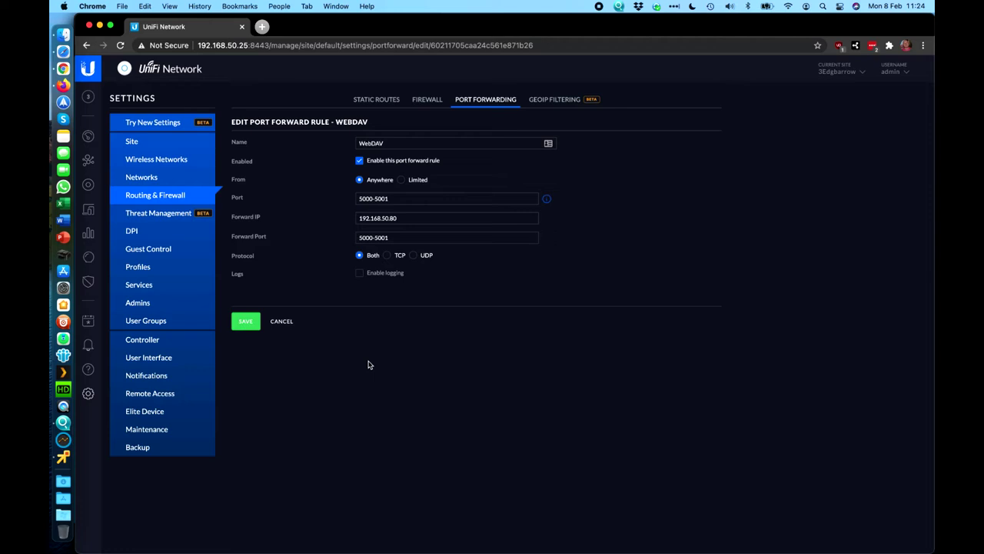
click(64, 52)
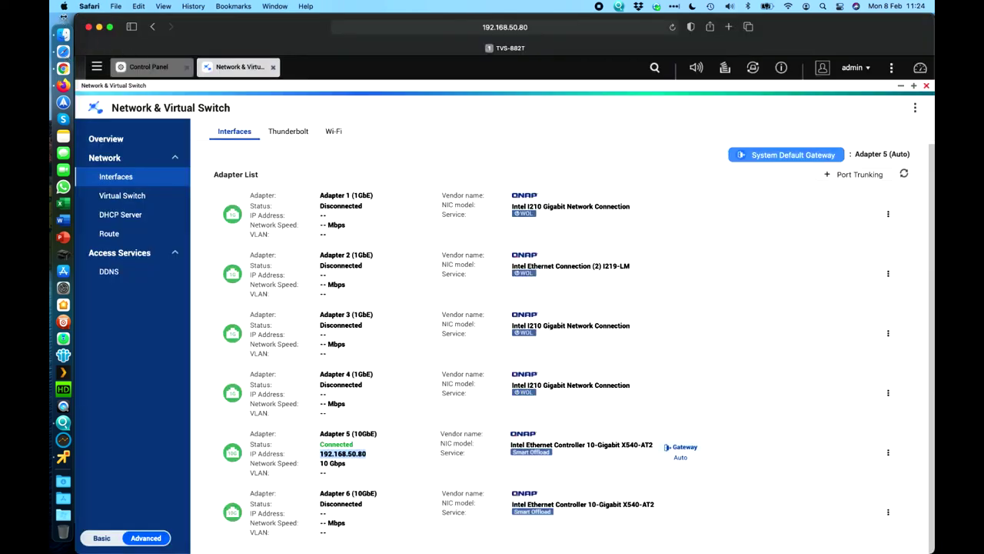
Bring up Finder's Connect to Server dialog from the Go menu.
click(63, 17)
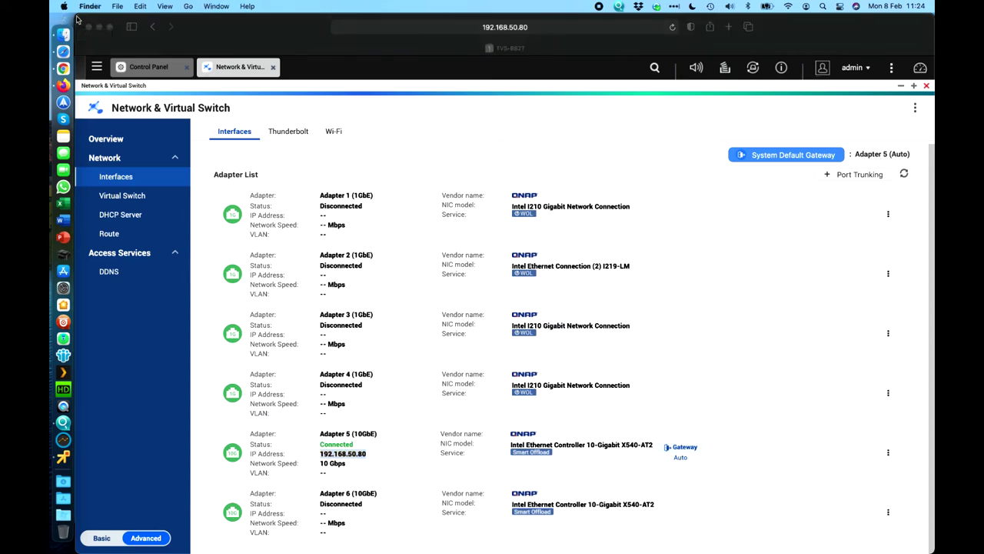
click(63, 34)
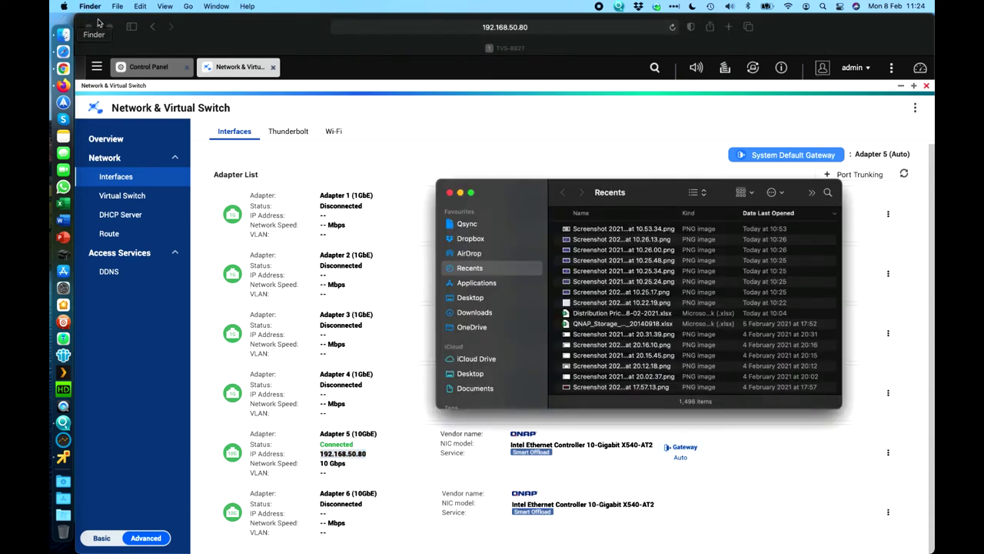
click(190, 6)
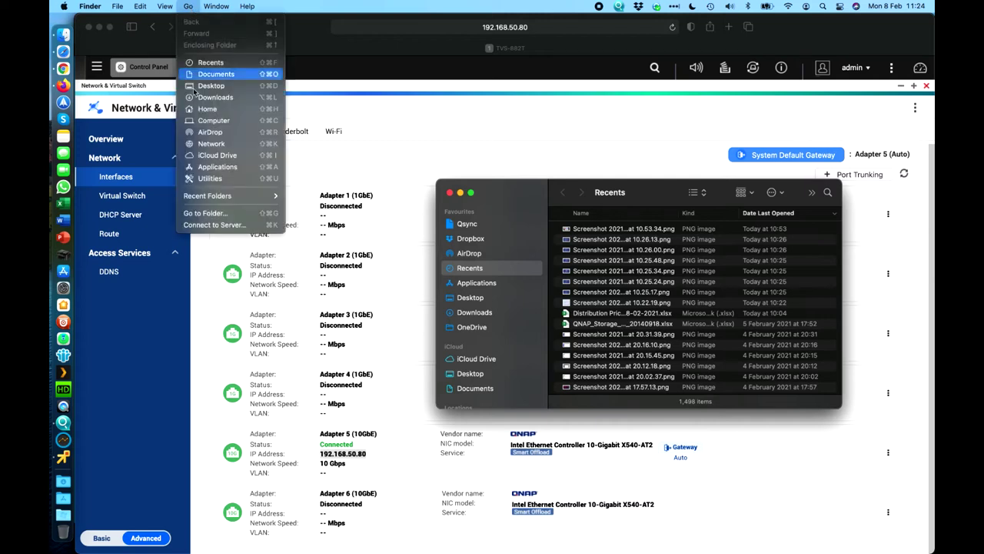
click(221, 225)
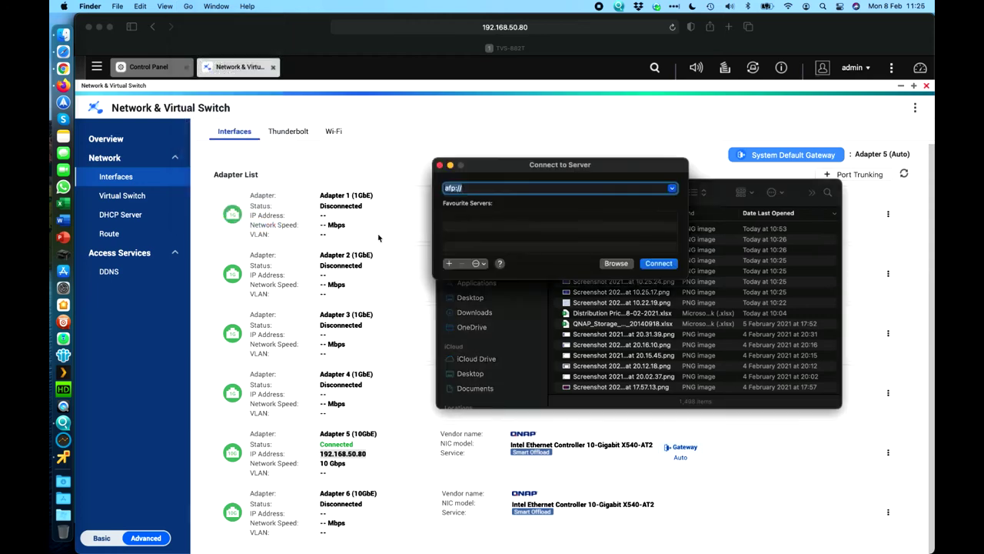
click(158, 68)
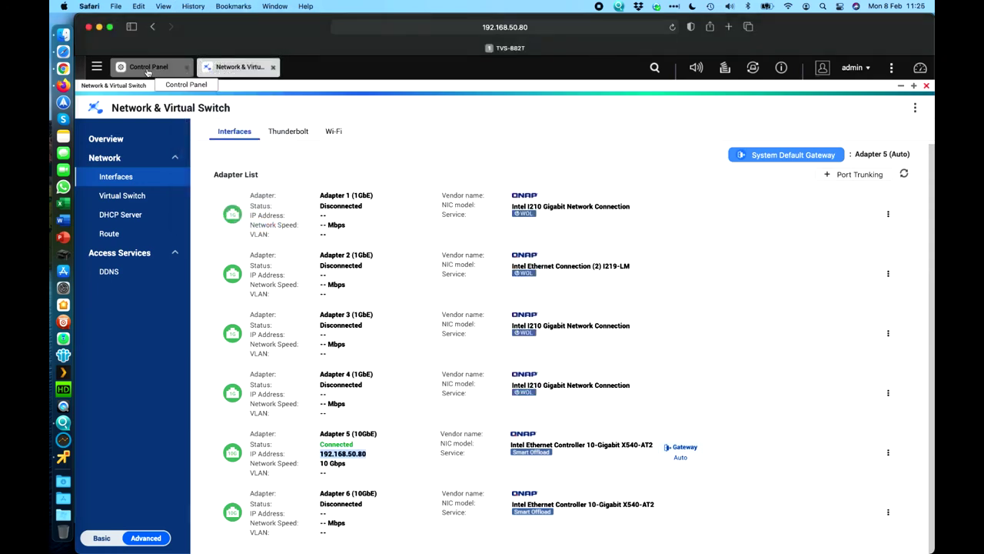
click(154, 67)
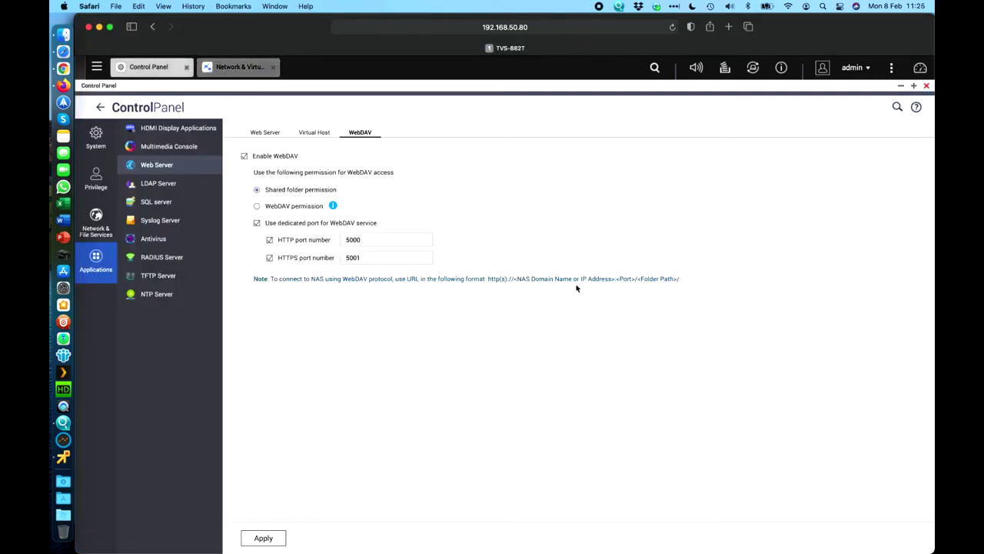
key(super+Tab)
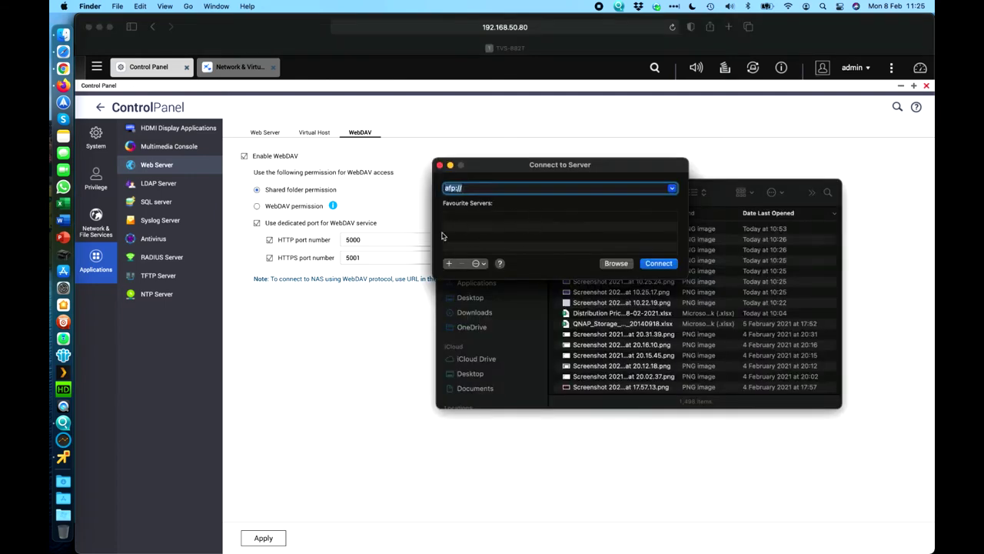
click(723, 201)
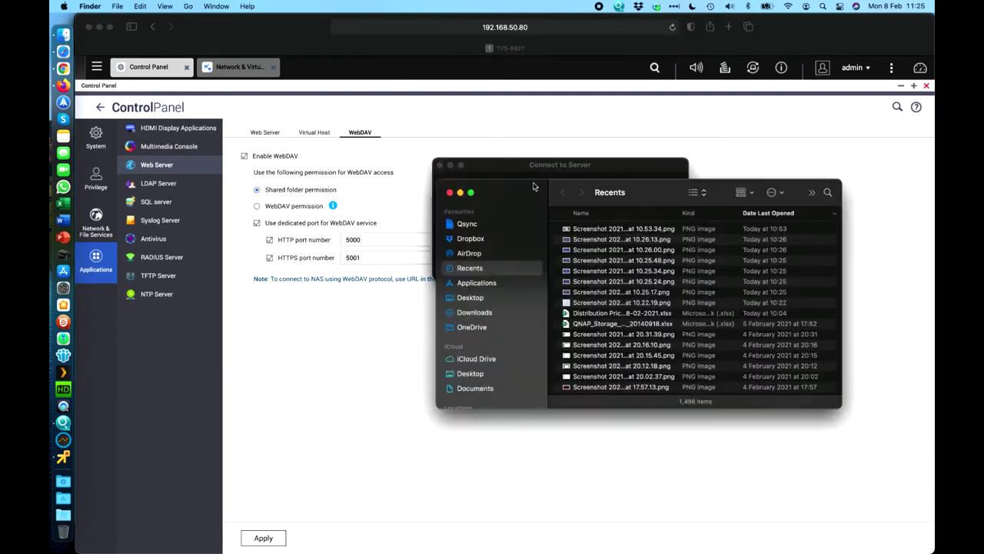
click(449, 192)
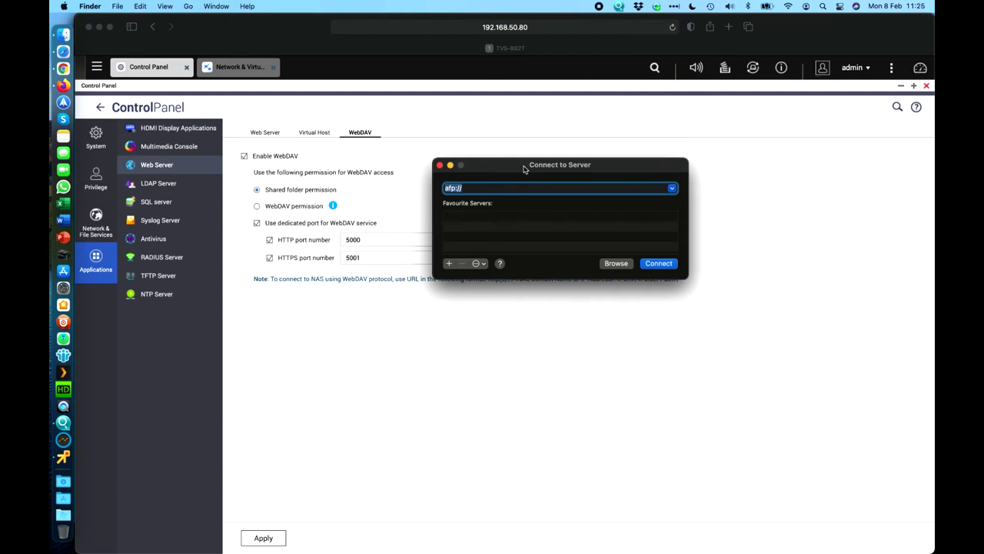
drag(527, 168, 472, 316)
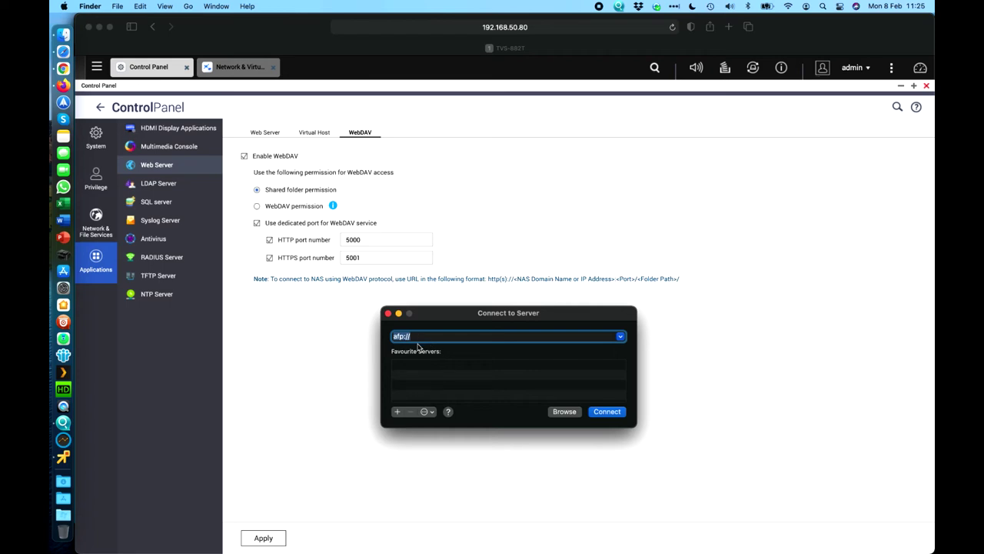
text(https)
text(://)
text(webdavde)
text(mo.myqnapclo)
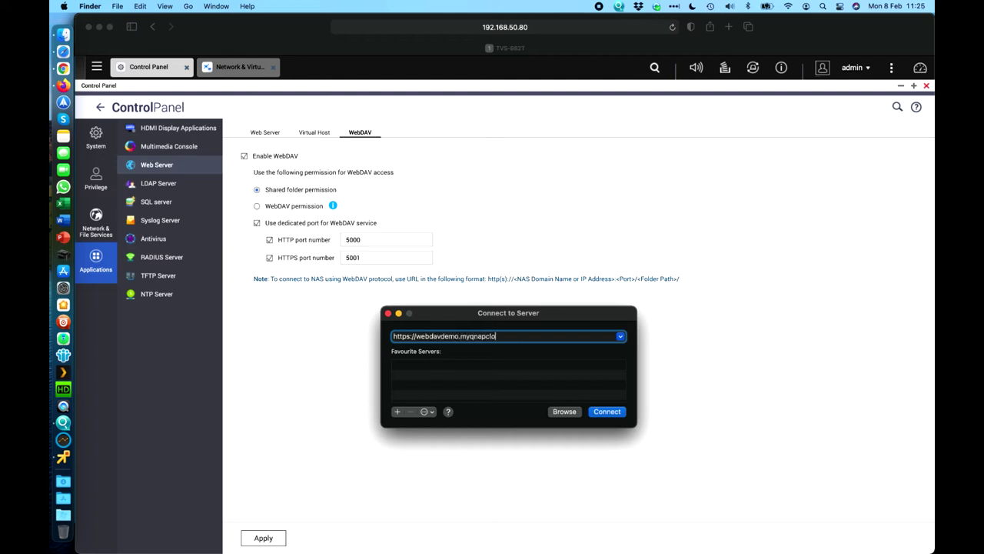
text(m)
text(:)
text(001)
text(/Public)
Connect to the server and log in as admin to mount the Public share.
click(610, 411)
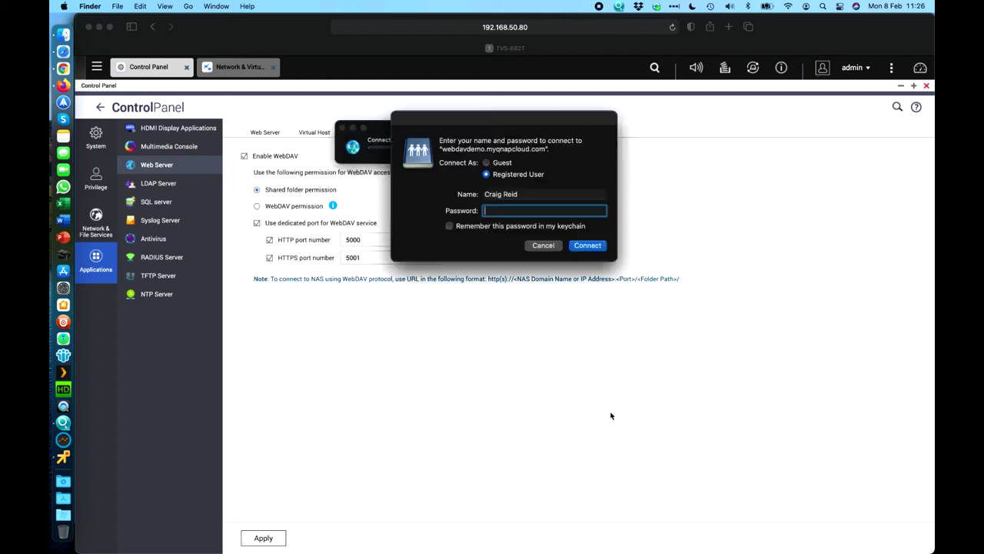
click(532, 198)
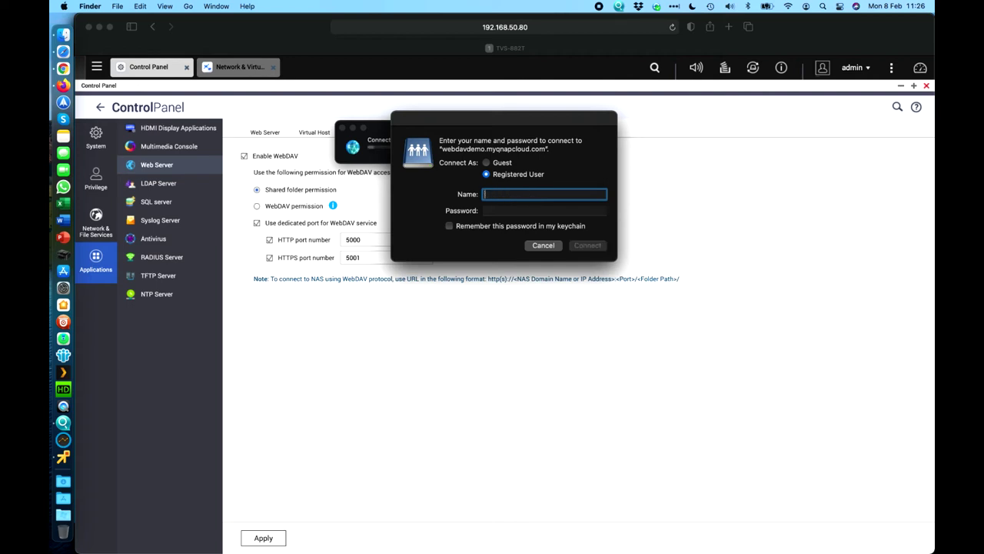
text(admin)
key(Tab)
text(a)
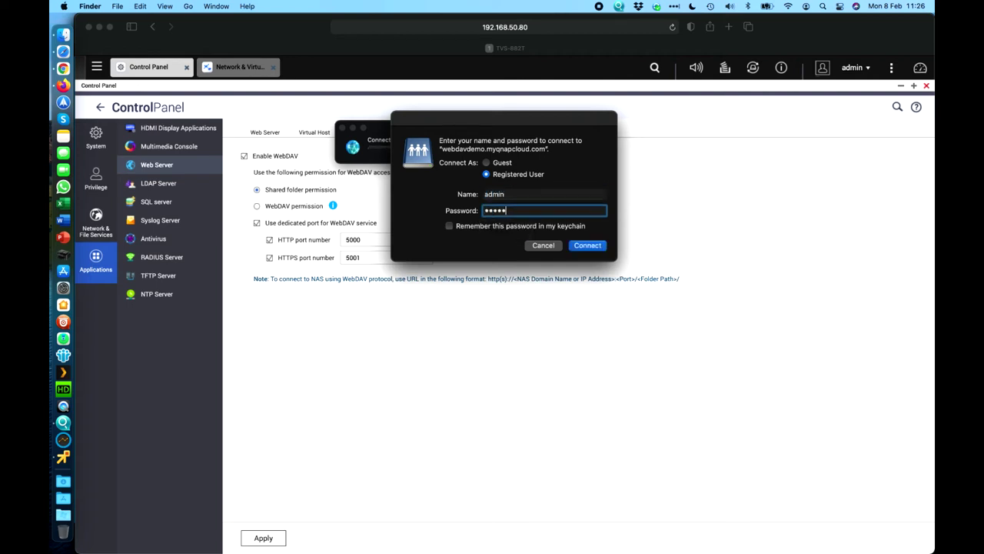
key(Return)
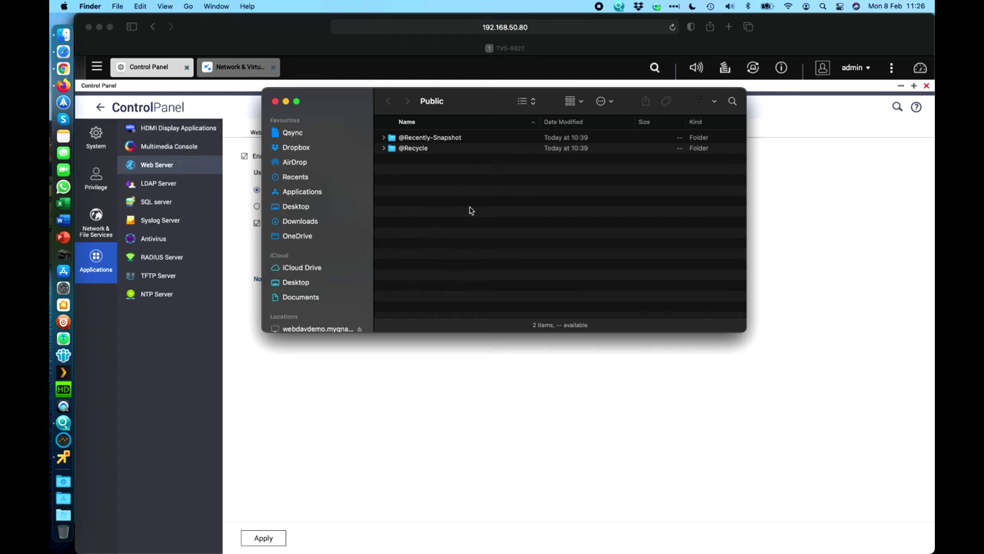
Create a folder named 'Test from MacOS' in the mounted Public share.
right_click(425, 206)
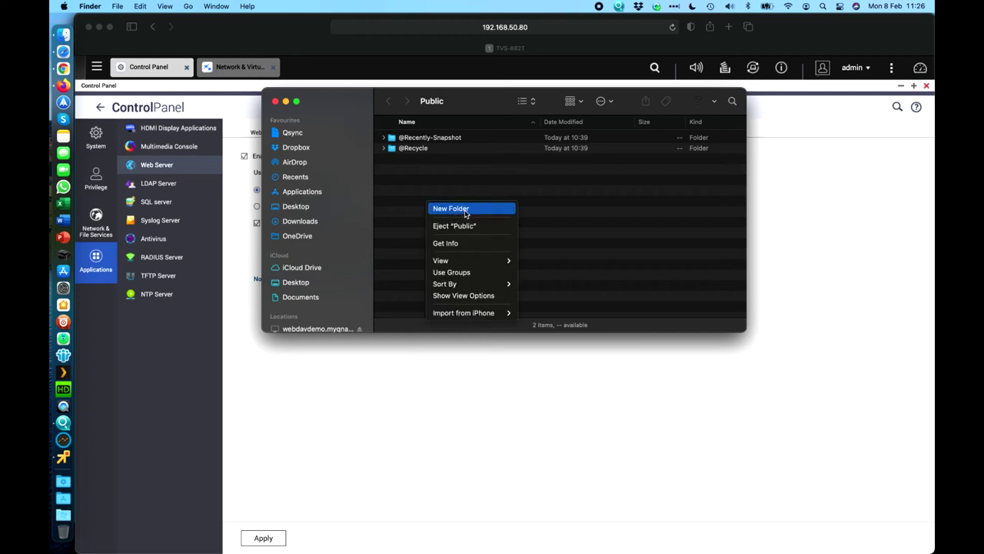
click(461, 206)
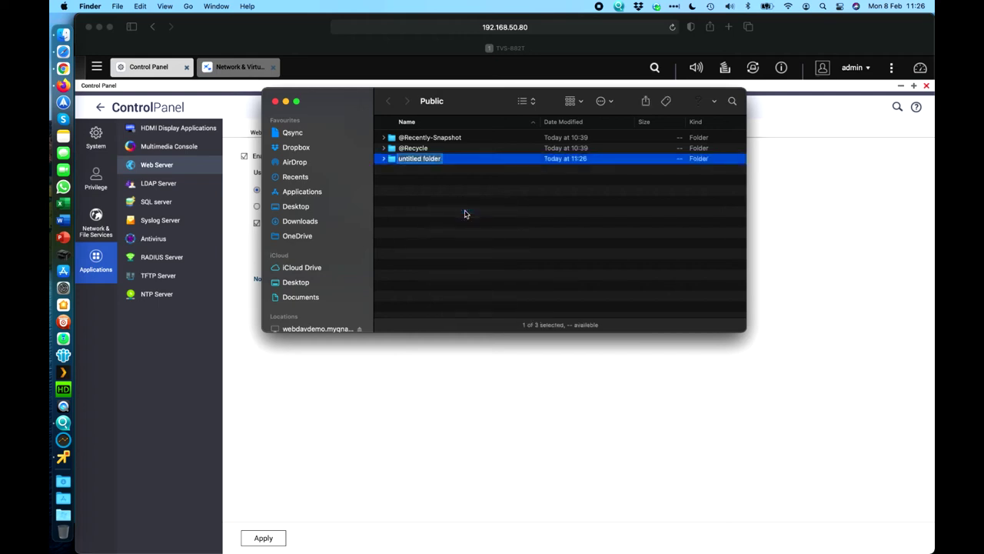
text(Test from)
text( MacOS)
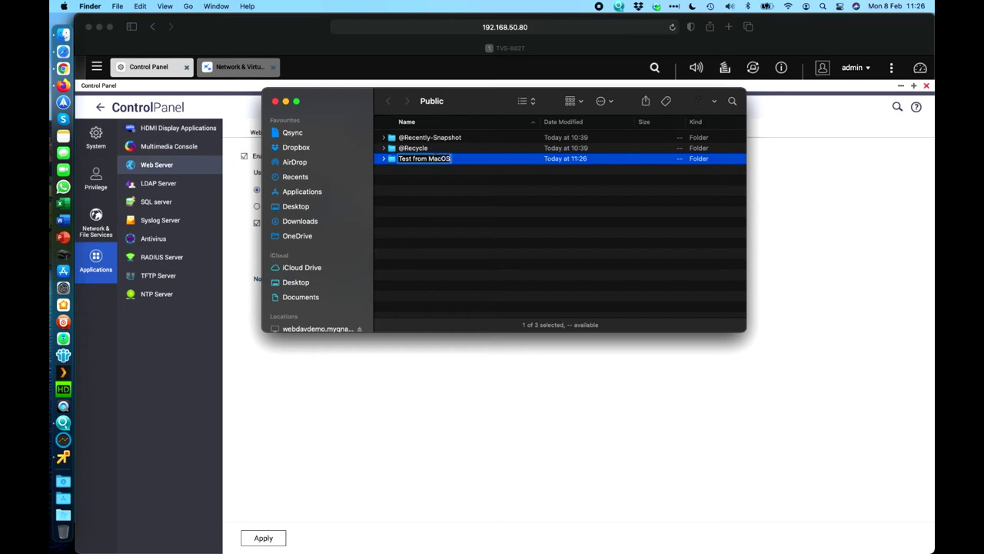
key(Return)
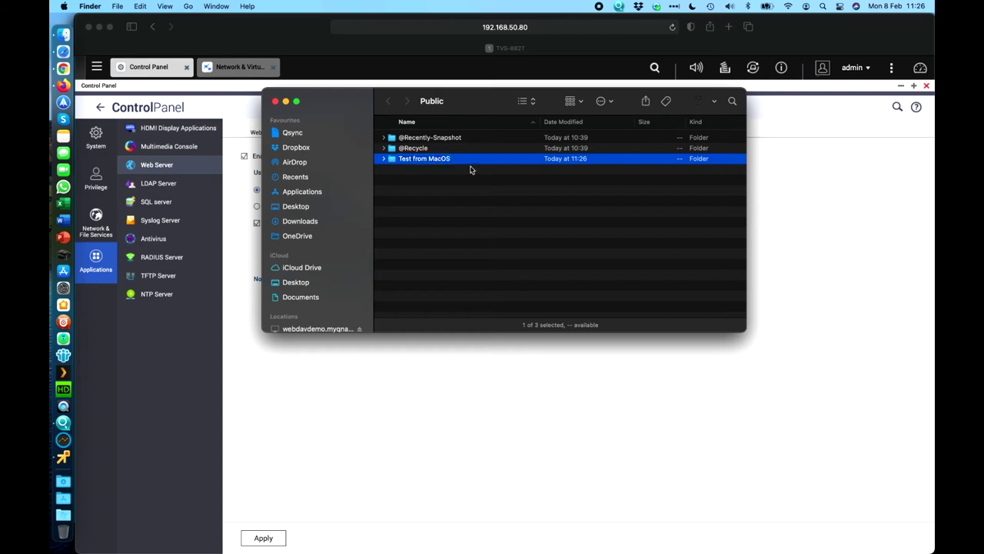
click(96, 67)
Launch File Station and view Public, which lists the 'Test from MacOS' folder.
click(96, 68)
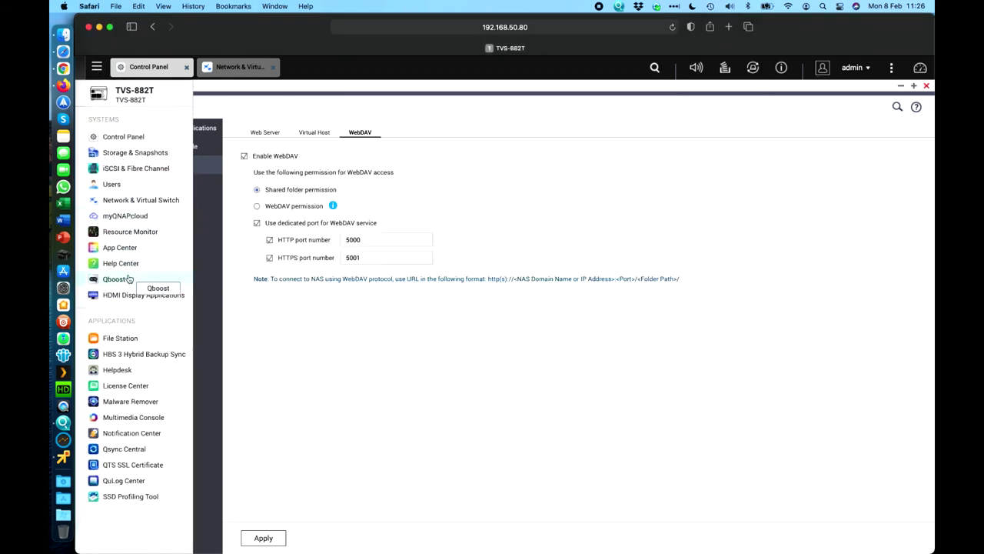
click(125, 342)
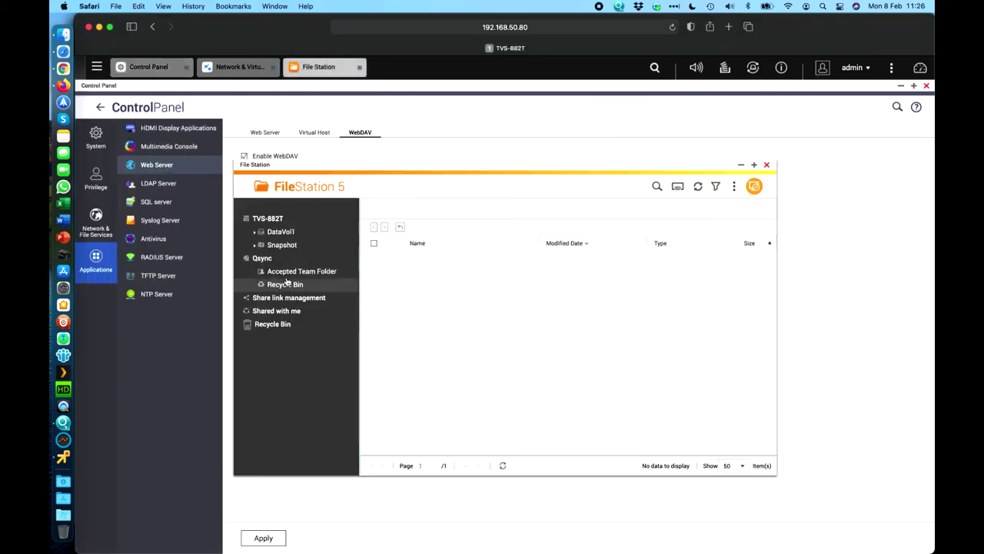
click(307, 275)
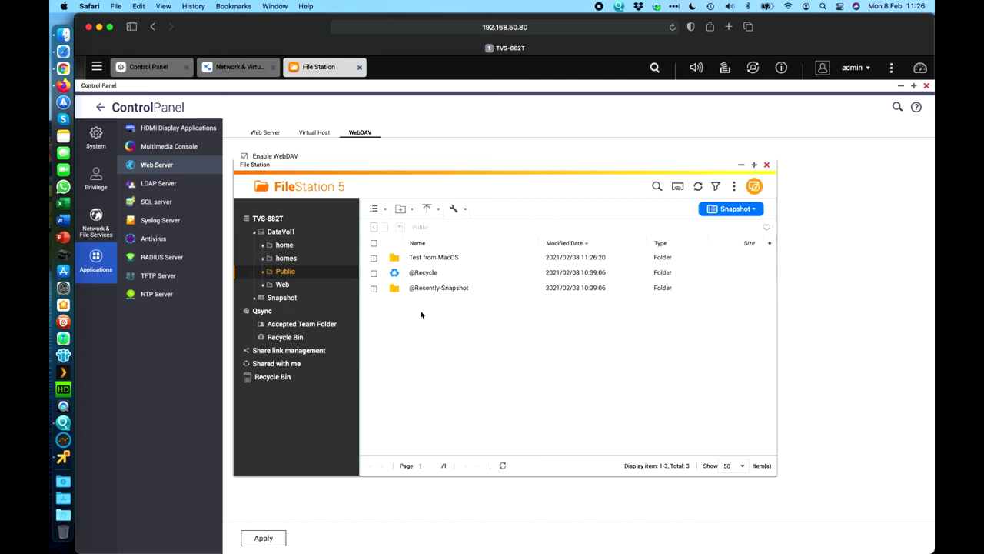
click(63, 34)
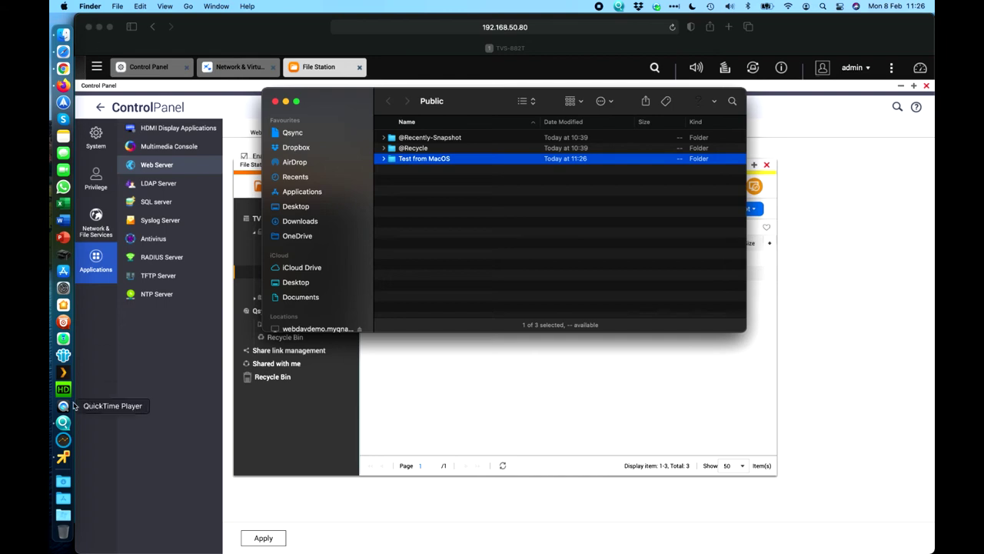
On the Windows 10 VM, start Add a network location from This PC's menu.
click(63, 457)
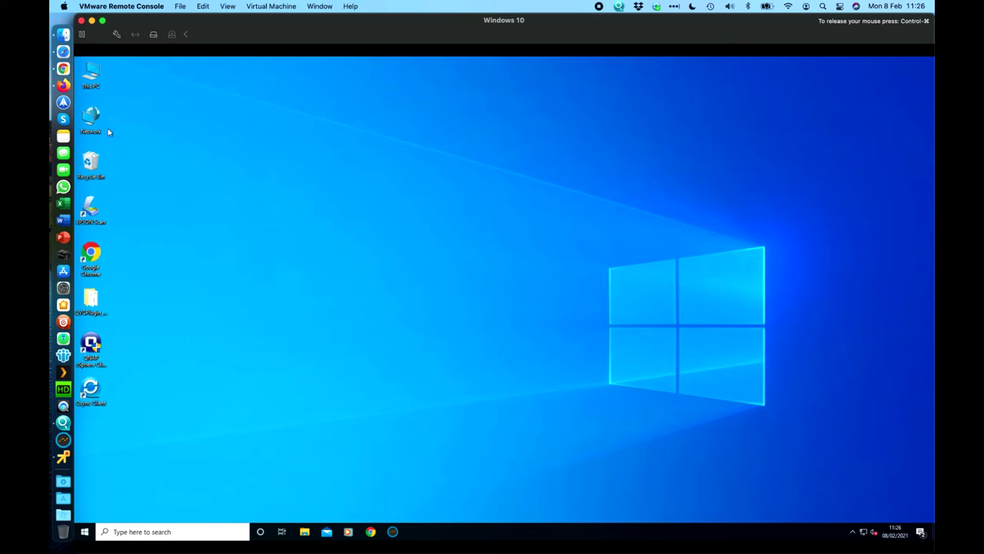
click(305, 532)
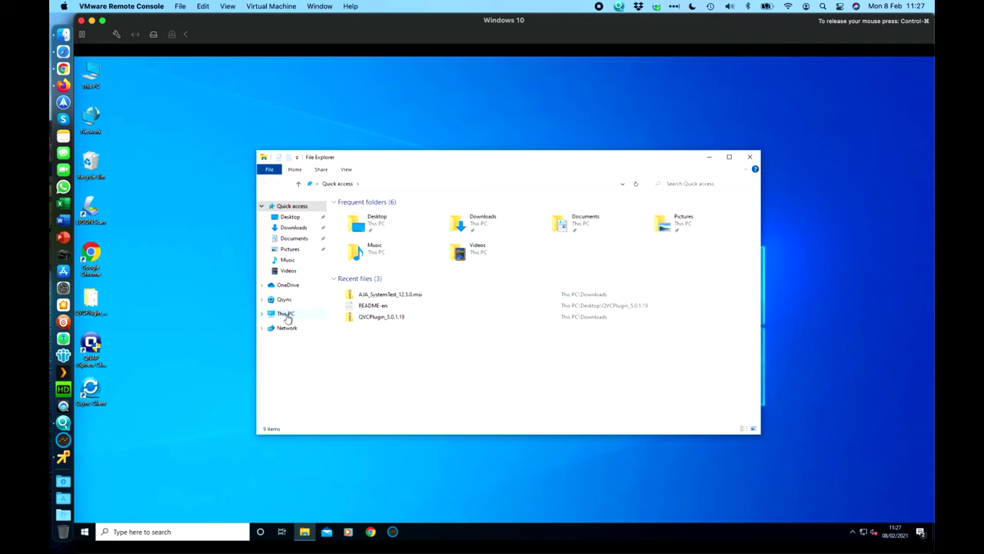
right_click(288, 317)
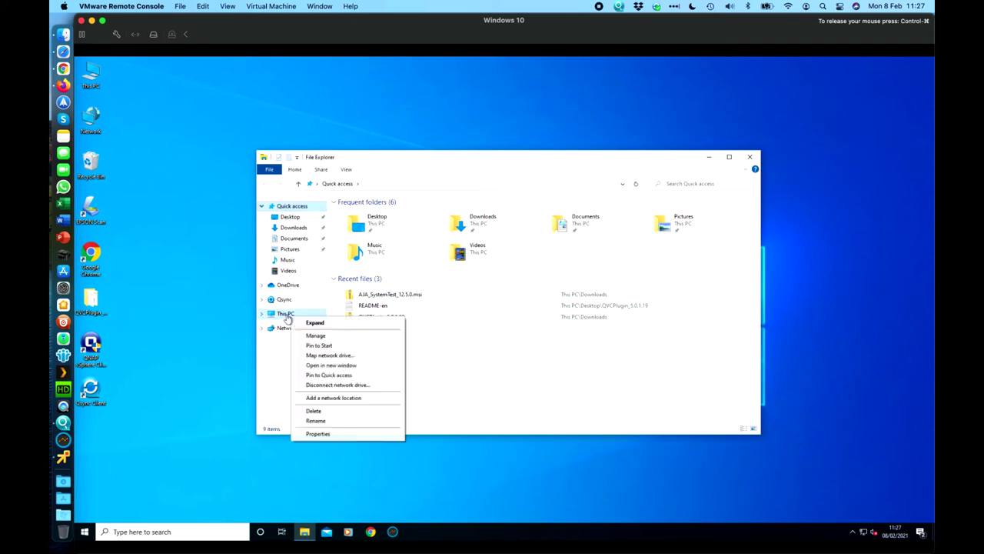
click(347, 398)
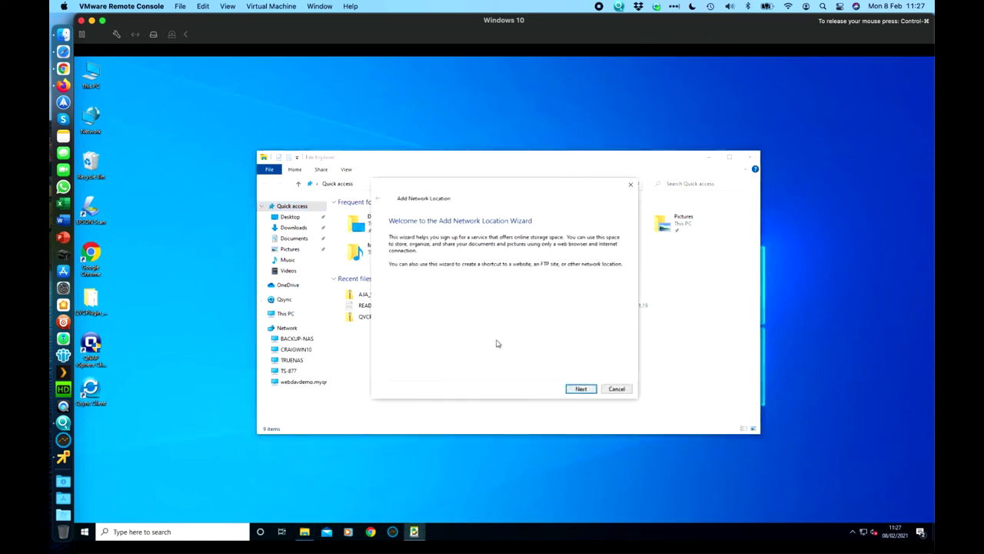
click(582, 389)
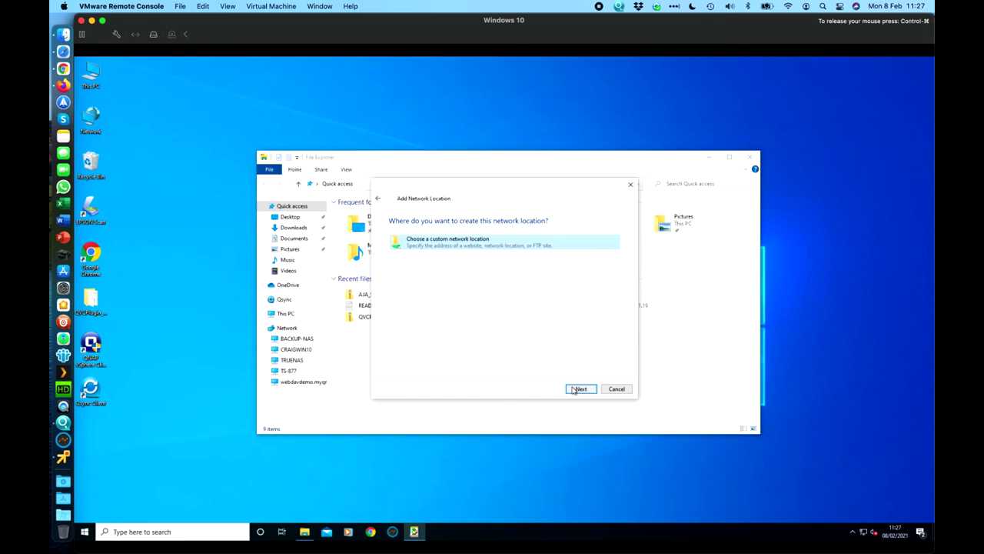
click(577, 389)
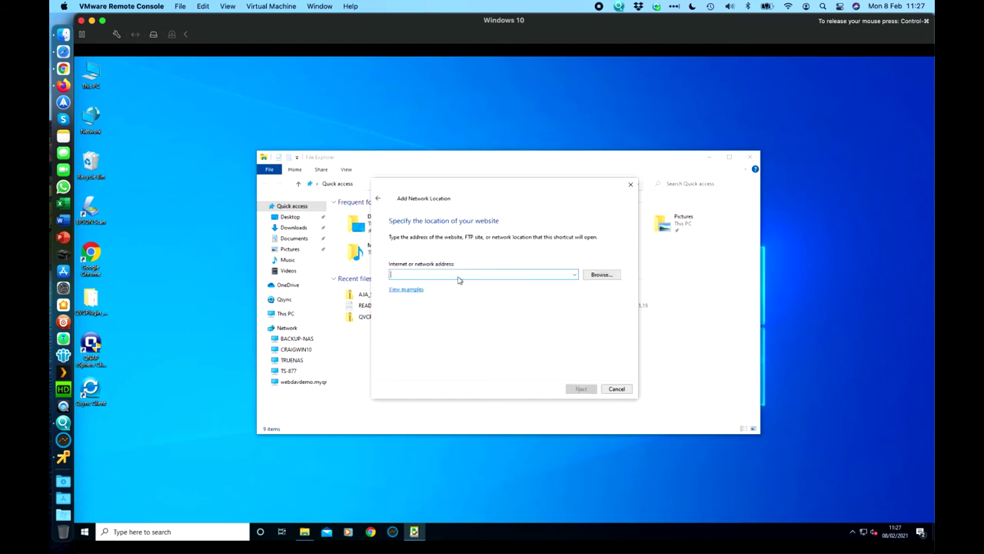
text(https)
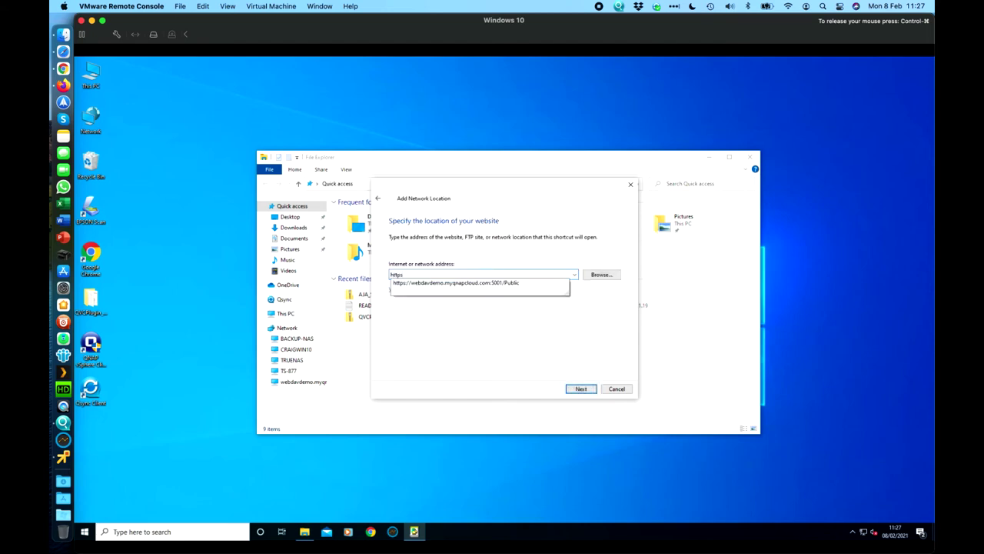
text(://)
key(Down)
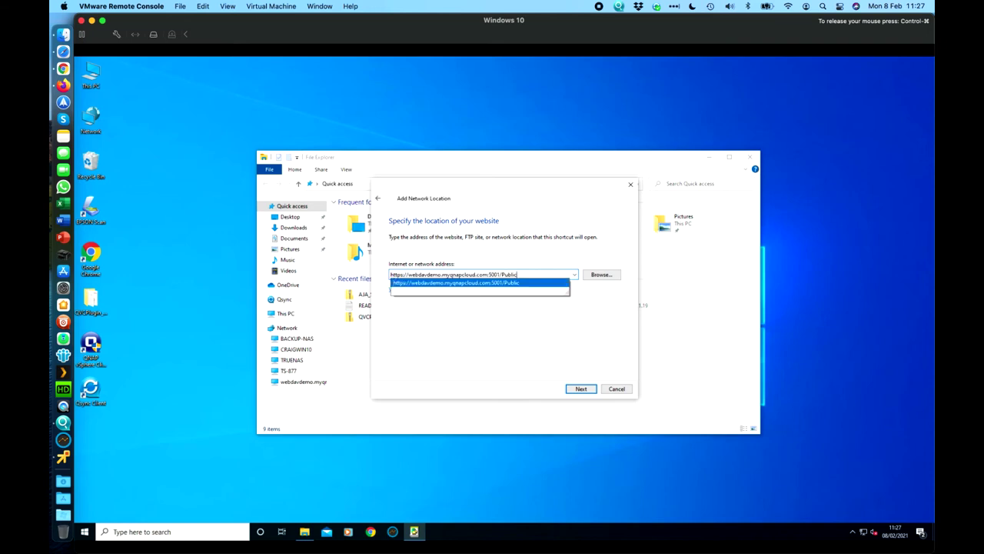
click(445, 283)
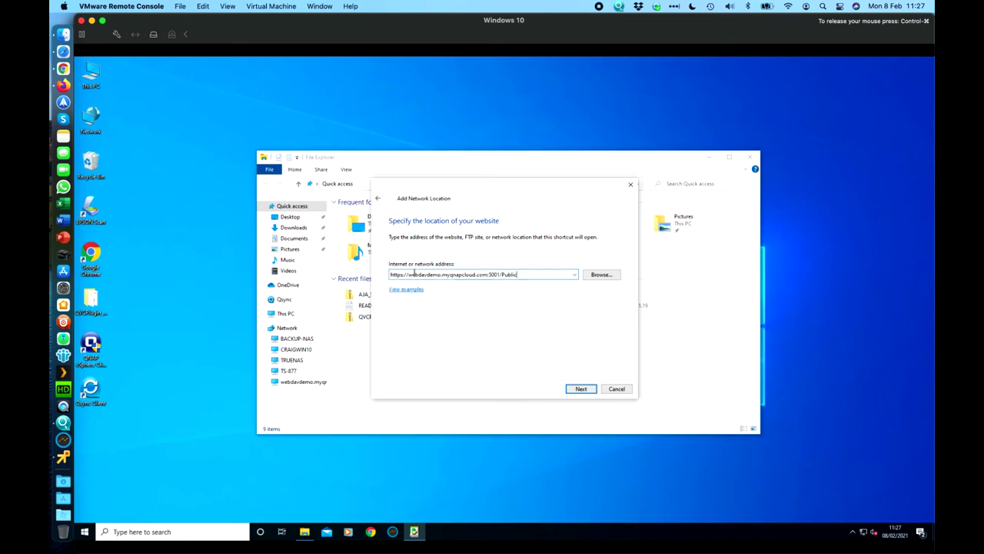
key(ctrl+a)
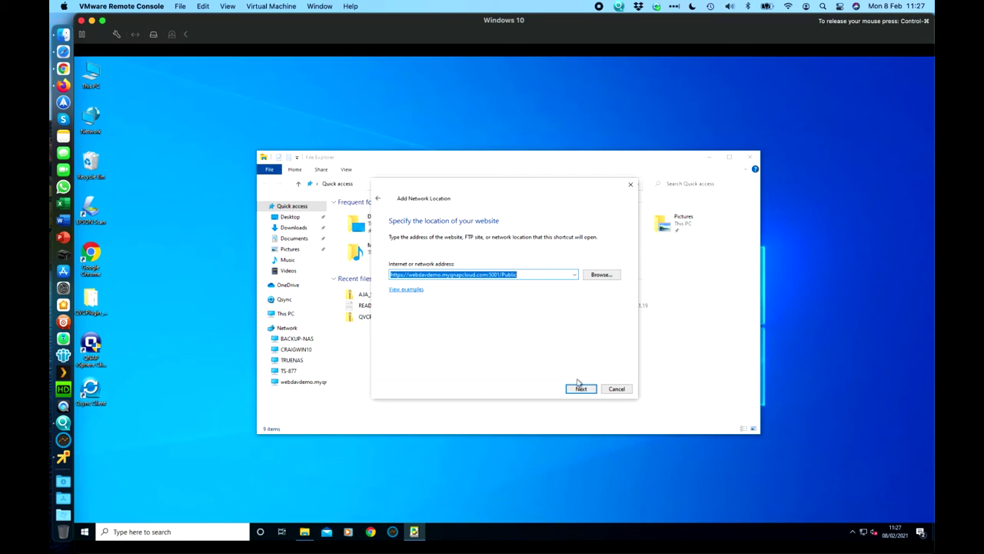
click(581, 388)
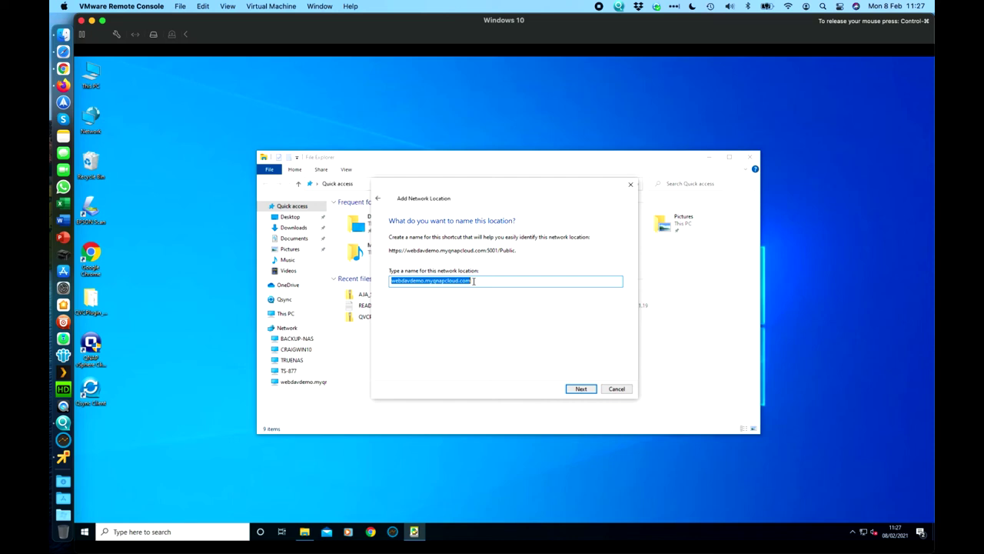
text(Q)
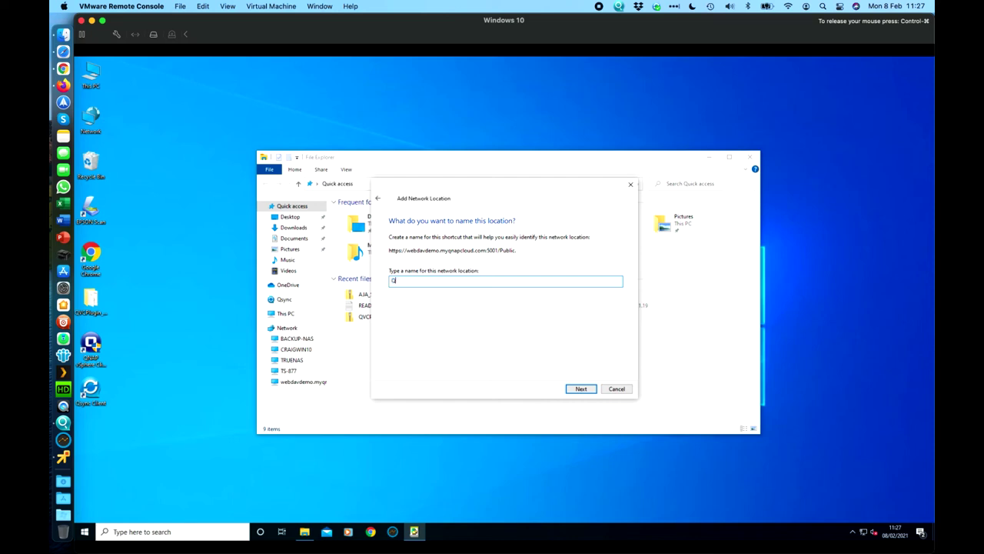
text(NAP WebDAV)
click(578, 389)
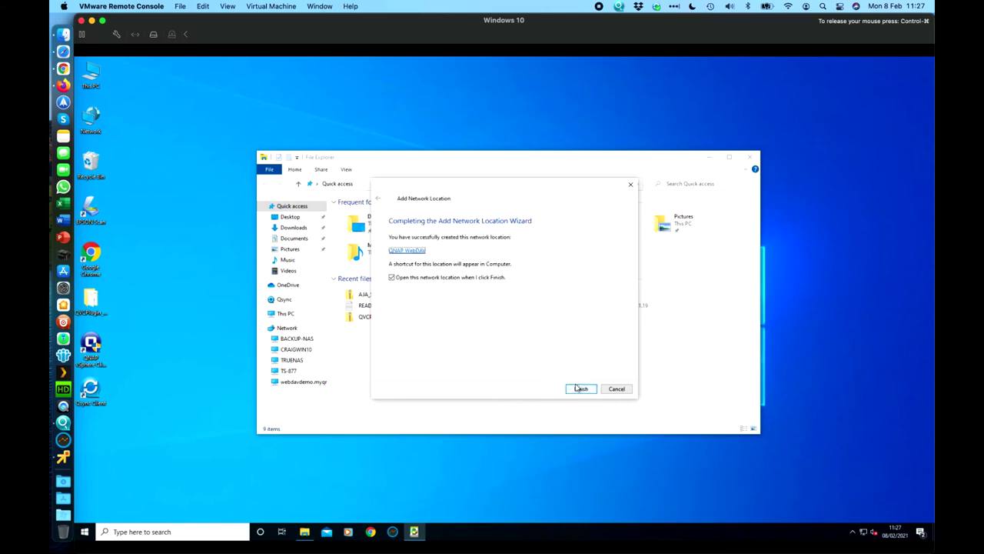
Finish the wizard and create a 'Test from Windows' folder in the Public share.
click(579, 390)
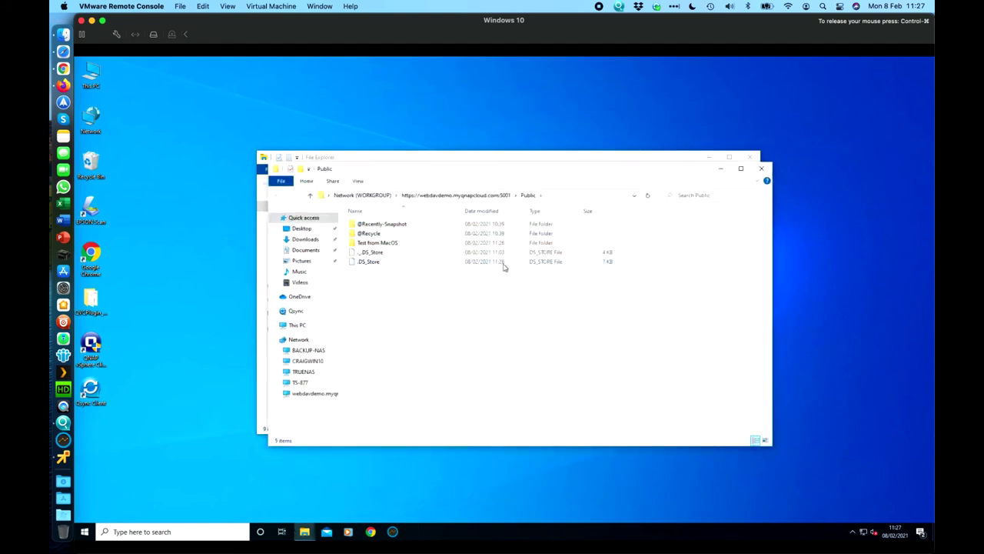
right_click(368, 311)
mouse_move(403, 404)
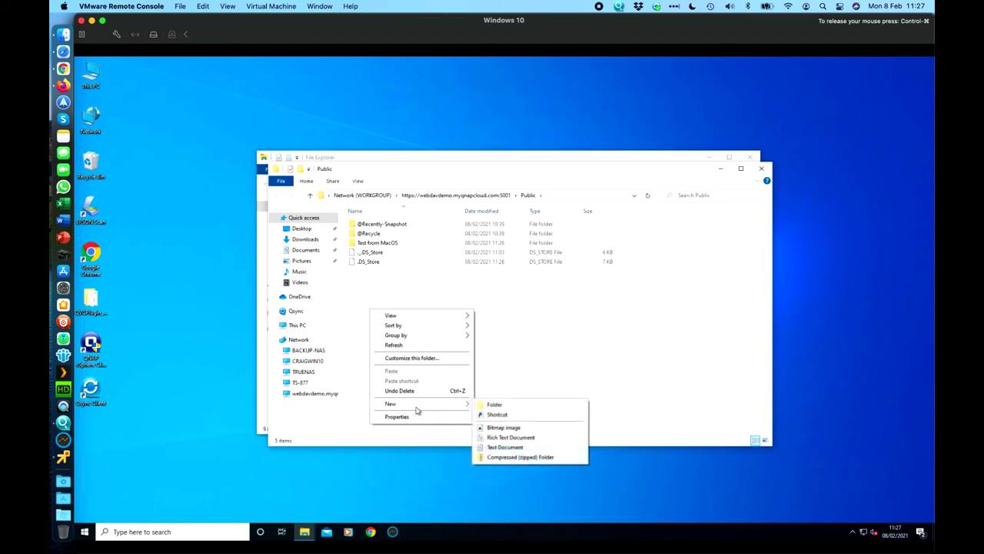
click(504, 405)
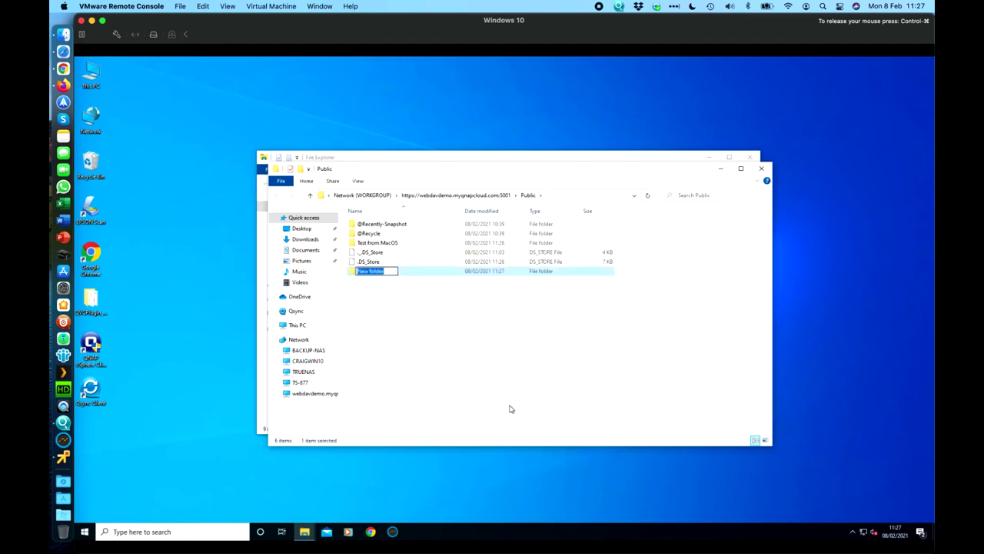
text(Test from Windows)
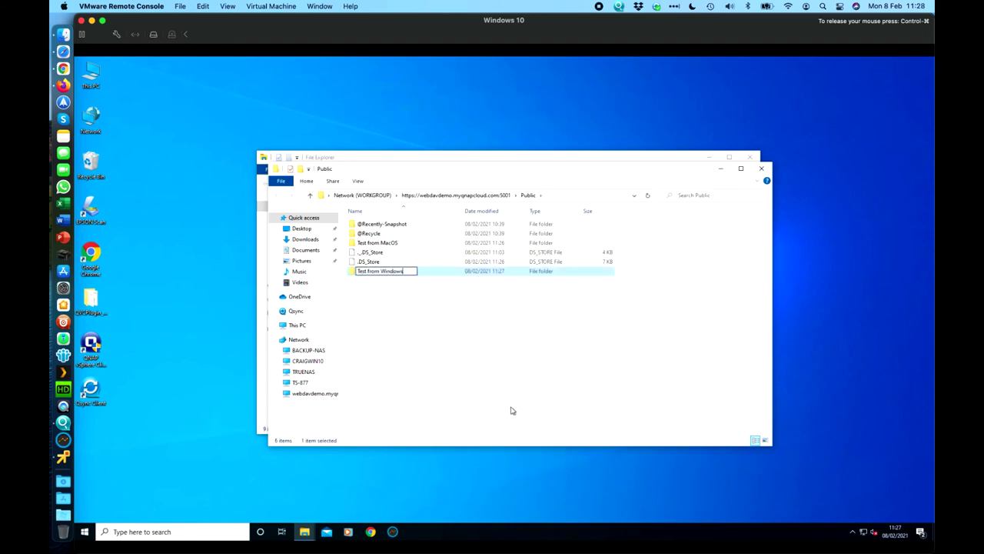
key(Return)
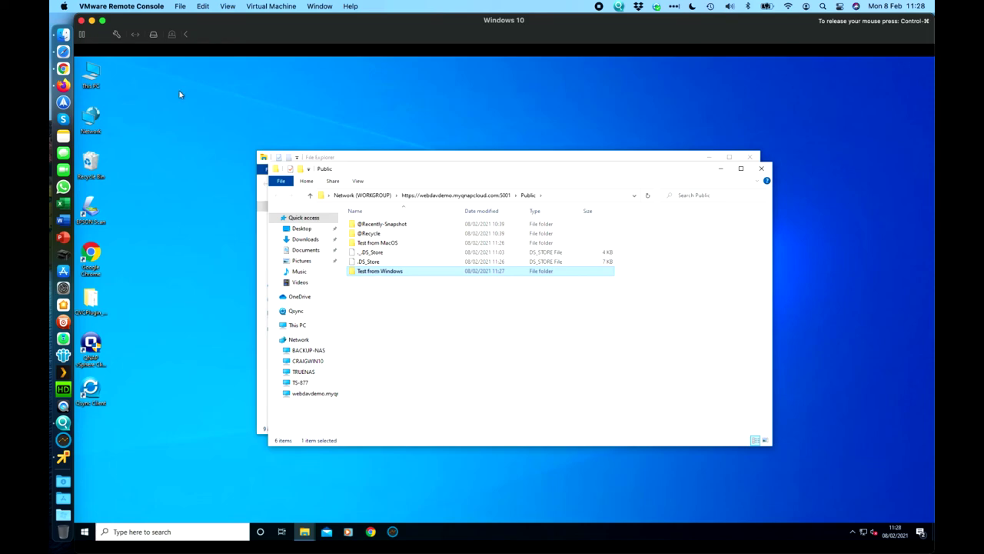
click(63, 51)
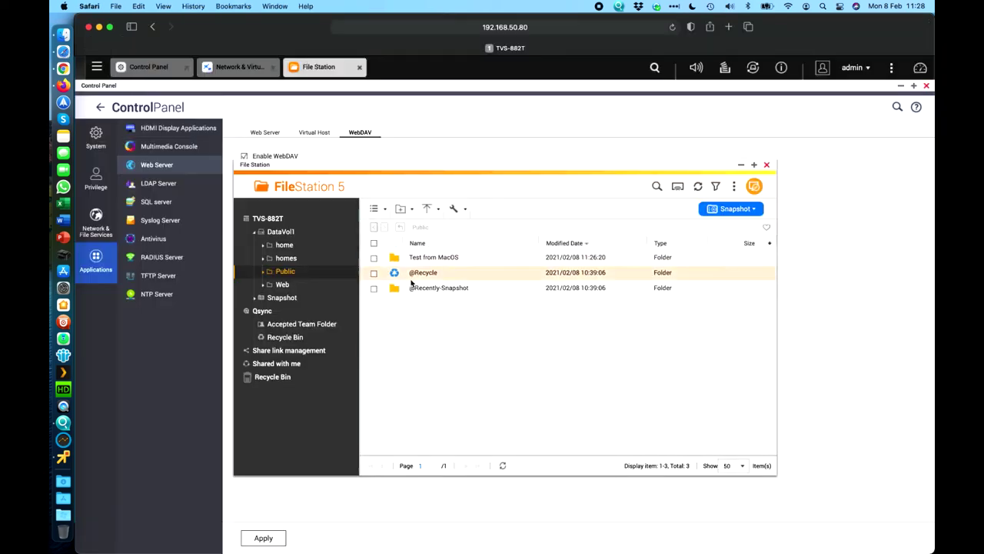
Refresh File Station's Public folder to reveal 'Test from Windows', then return to Finder.
click(697, 186)
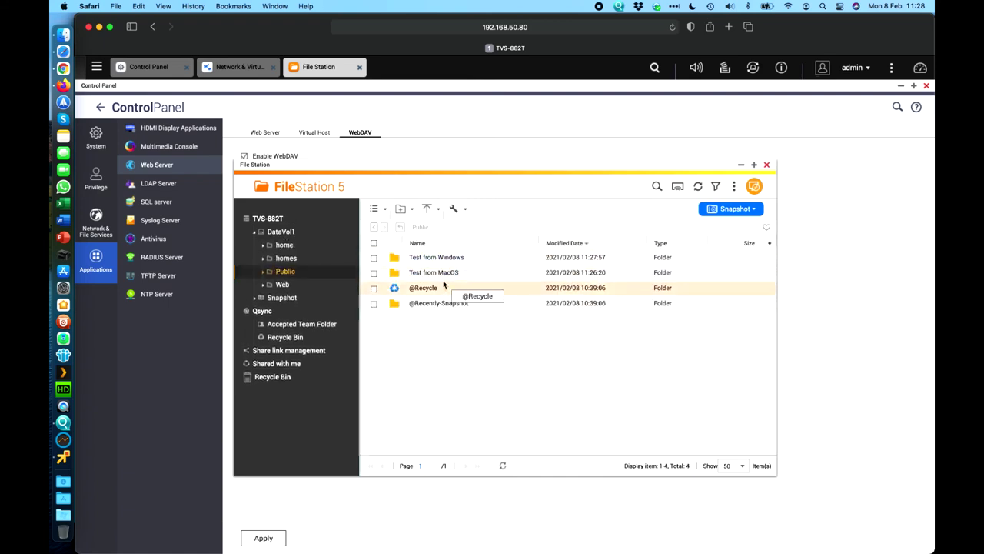
click(63, 33)
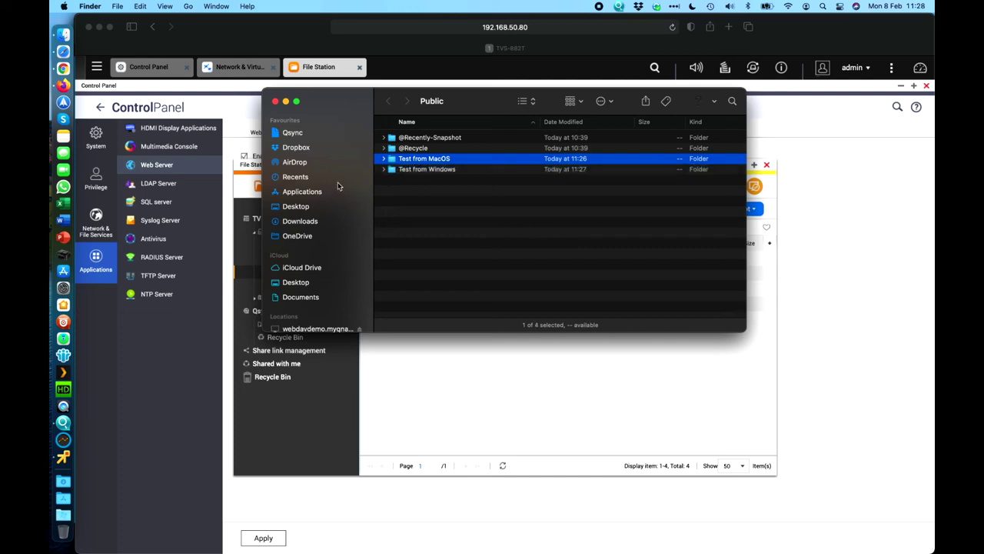
click(418, 174)
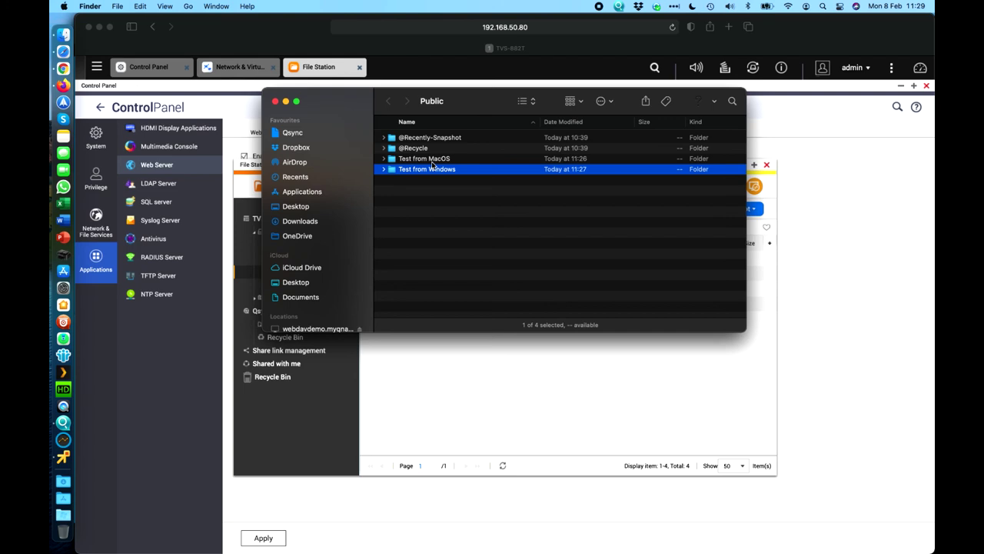
Glance at File Station's Public listing in Safari, then bring Finder's Public view back.
click(385, 513)
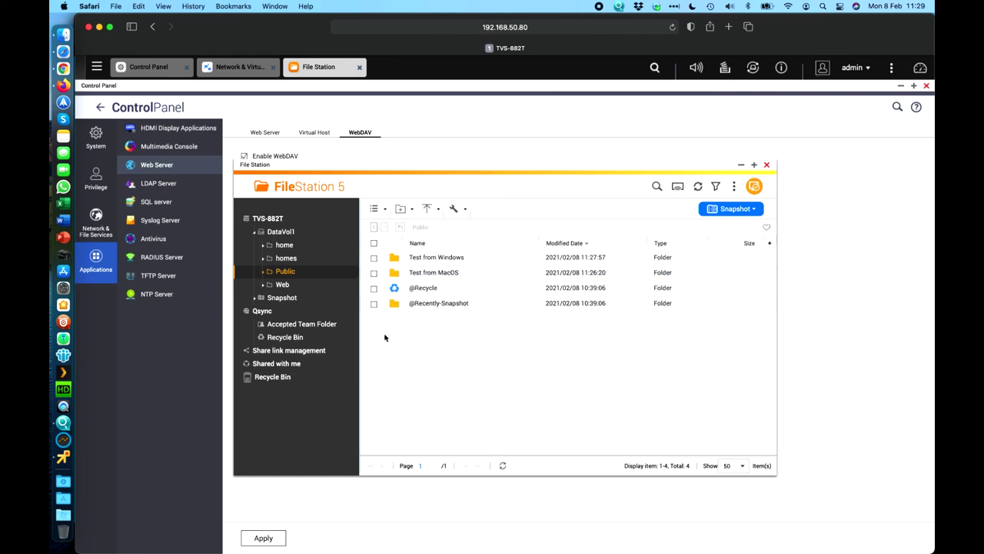
click(63, 33)
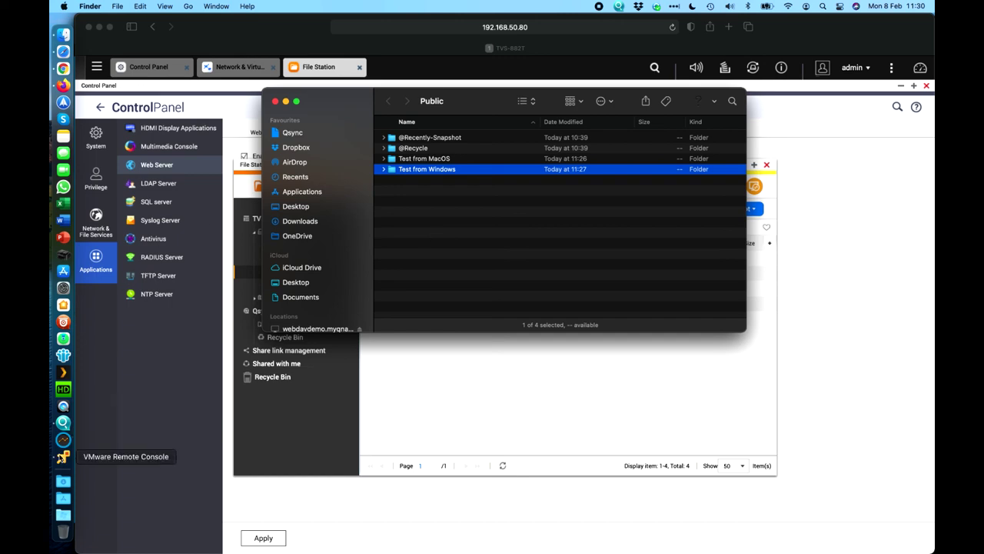
Switch to the Windows 10 VM showing the WebDAV Public share with both test folders.
click(63, 457)
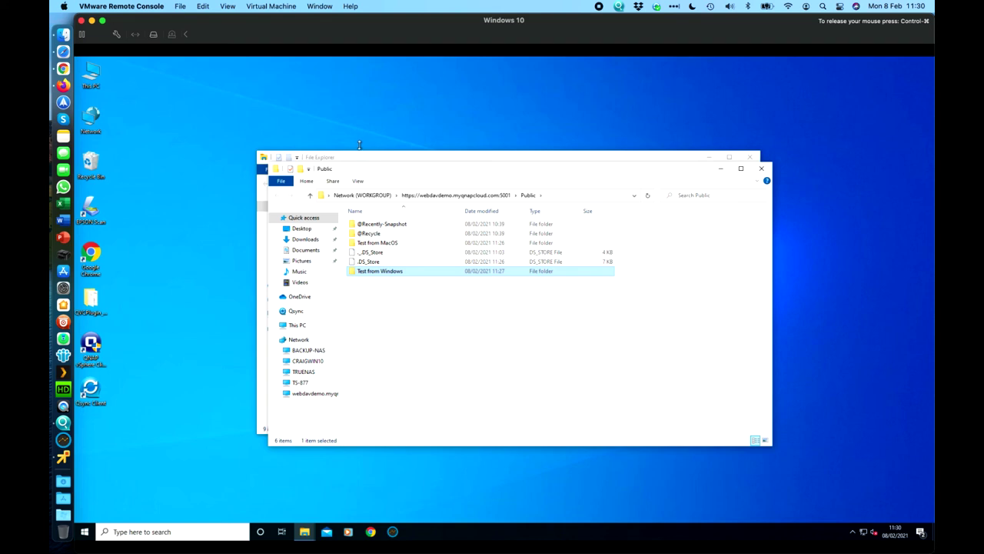
Show This PC with QNAP WebDAV among network locations, then return to QNAP.
click(362, 155)
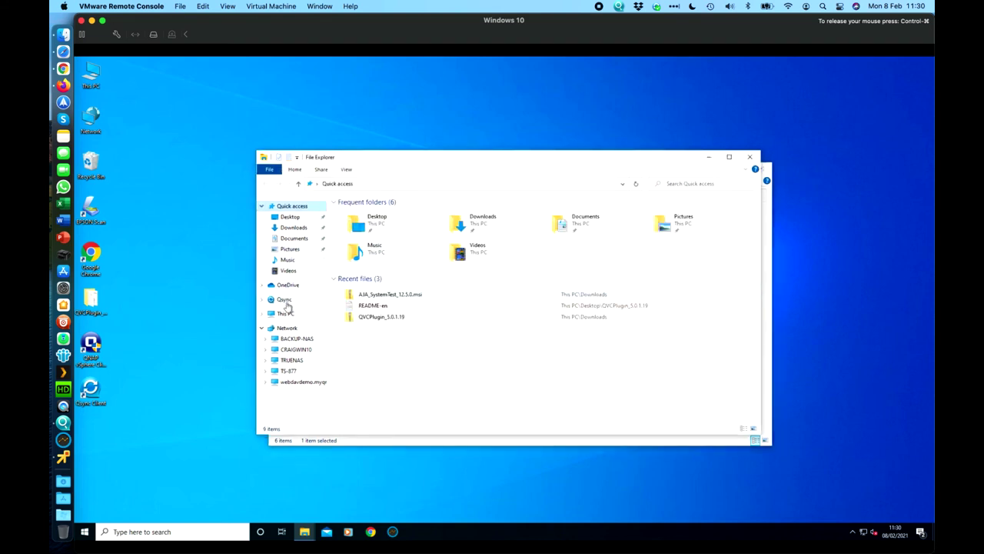
click(286, 313)
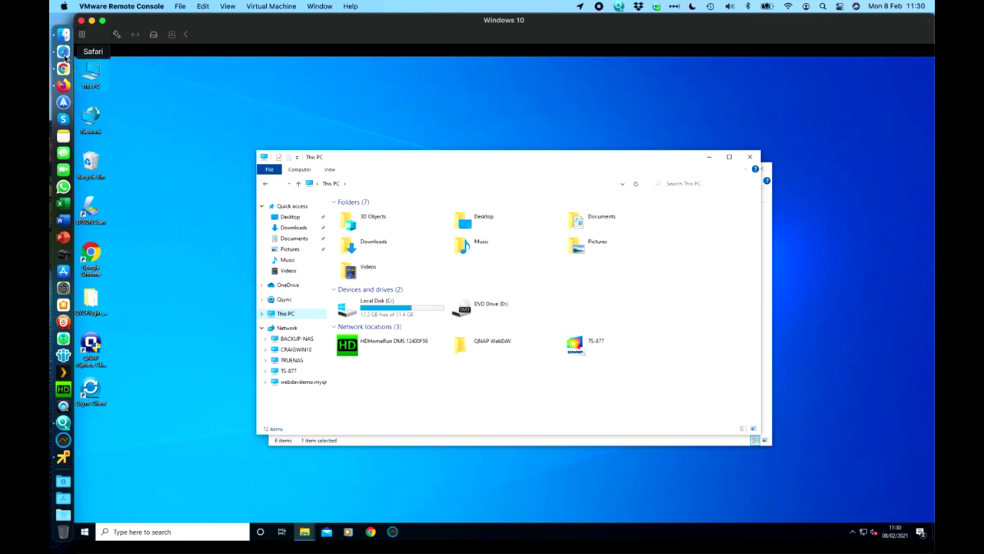
click(63, 54)
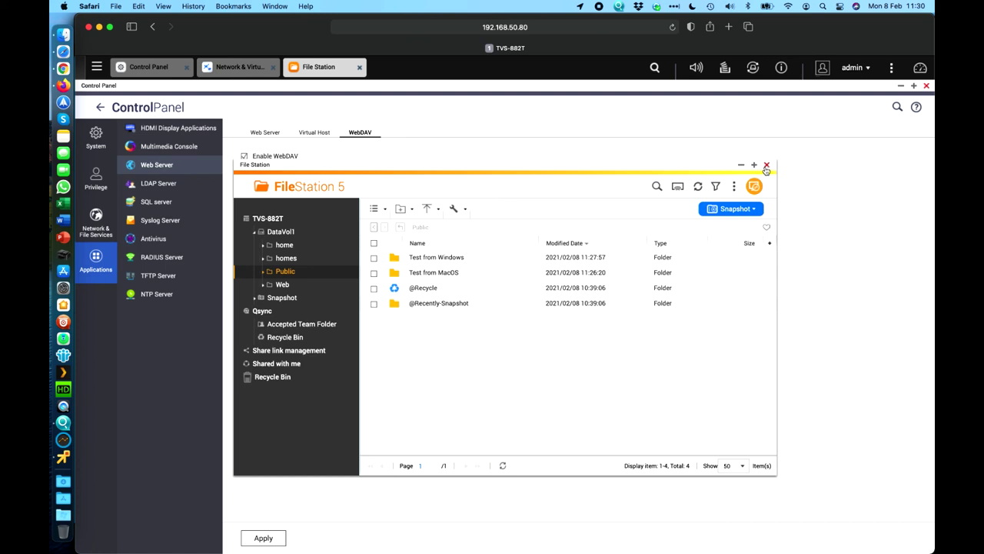
Close File Station, exposing the WebDAV settings with ports 5000 and 5001.
click(766, 166)
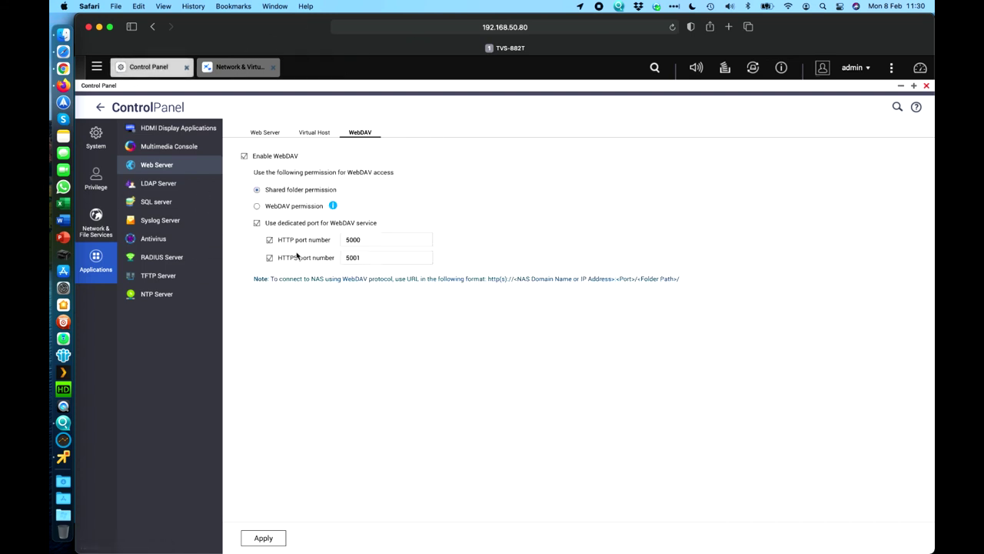